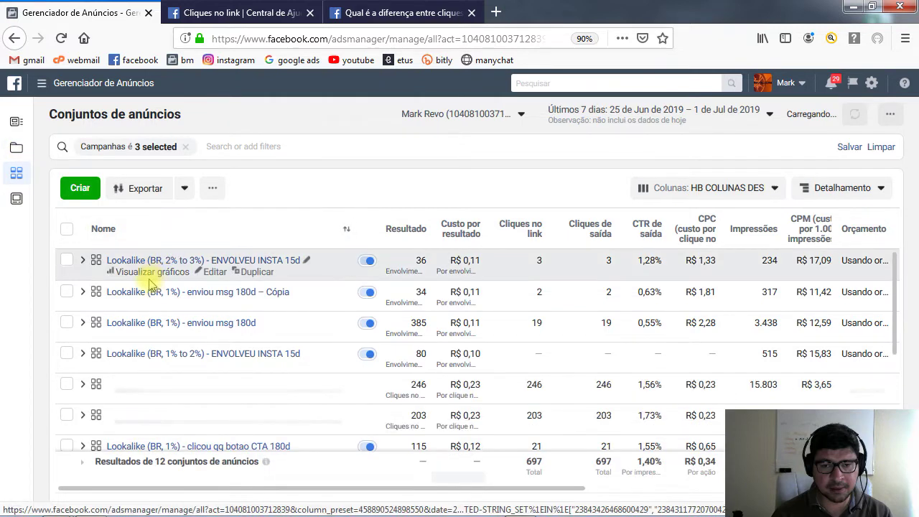
# From the campaigns list, select the campaign "[CONT] [ENV] [MOB] [REMOLD] - CBO" and open its ad sets, leaving none of them selected.
pyautogui.click(16, 148)
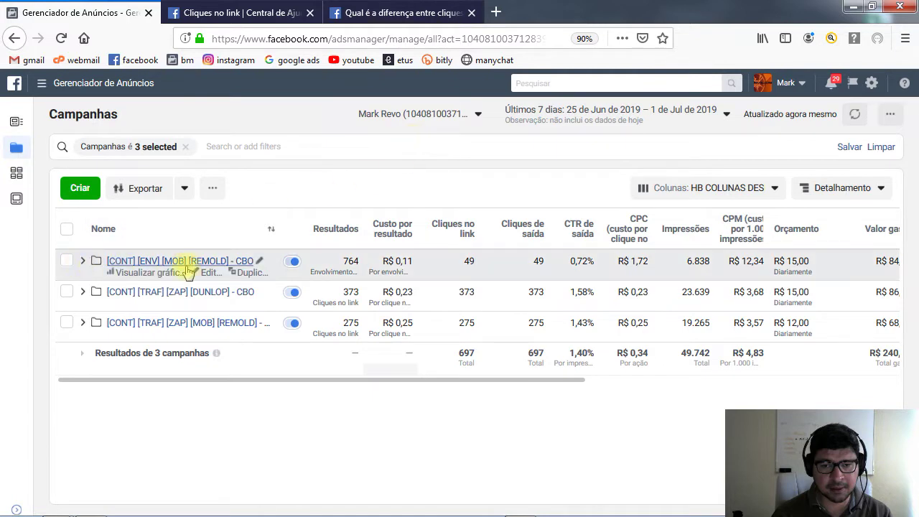
pyautogui.click(65, 265)
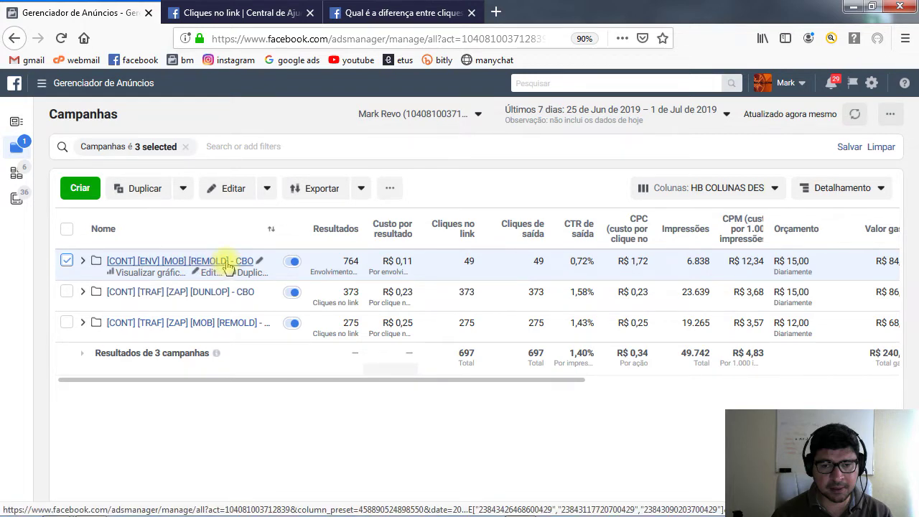
pyautogui.click(174, 263)
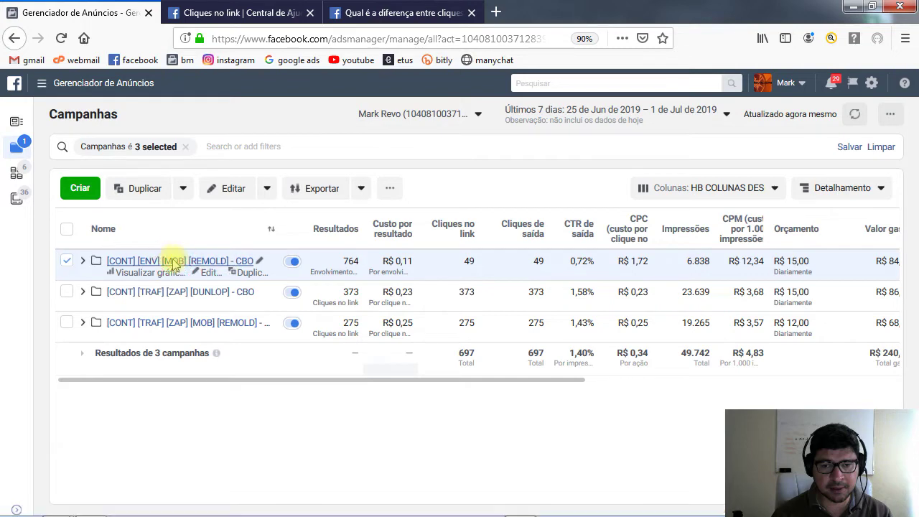
pyautogui.click(66, 228)
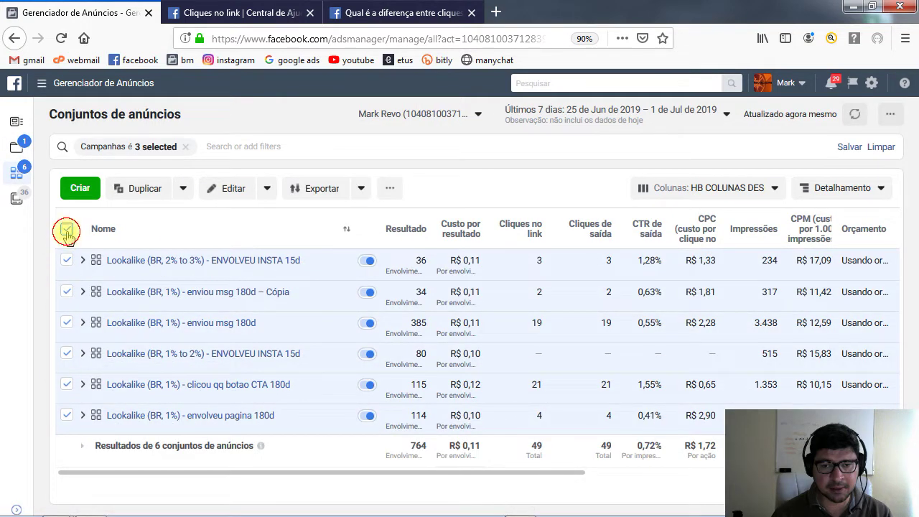
pyautogui.click(66, 229)
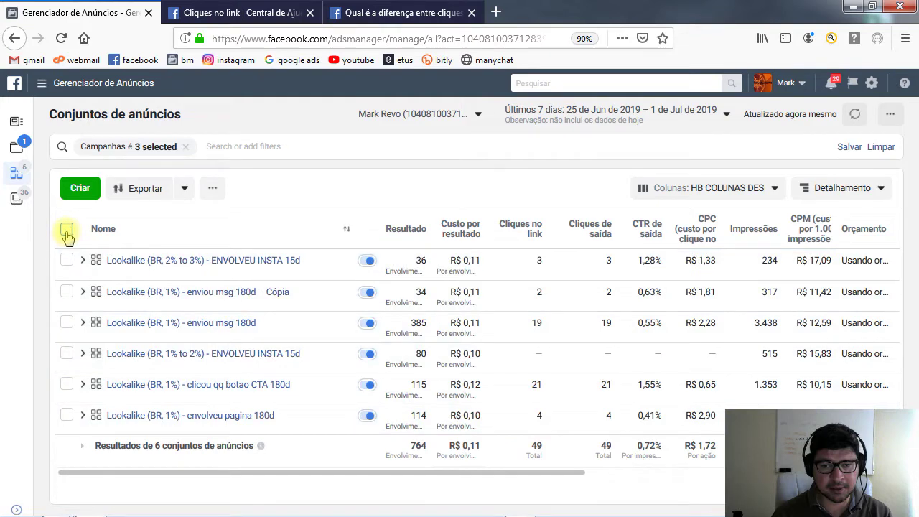
# Compare the two "Lookalike (BR, 1%) - enviou msg 180d" ad sets, the original and the copy, and clear their selection.
pyautogui.click(66, 324)
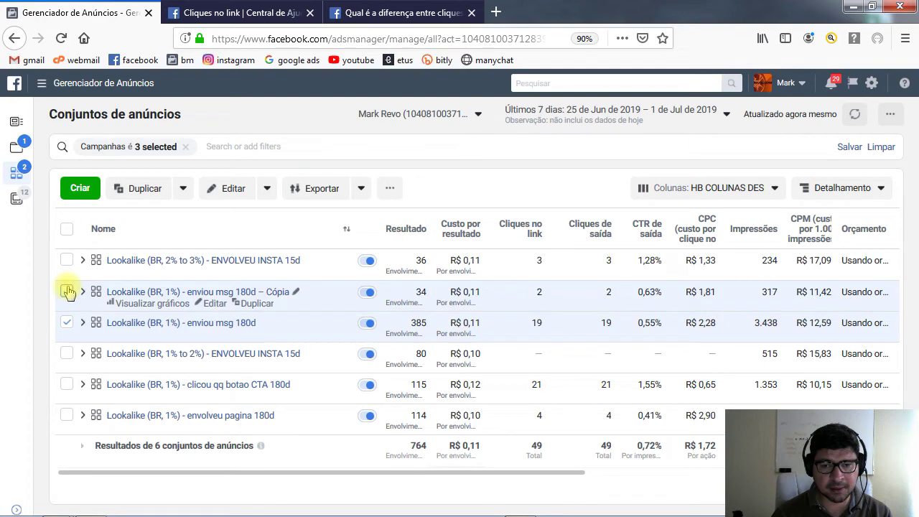
pyautogui.click(67, 291)
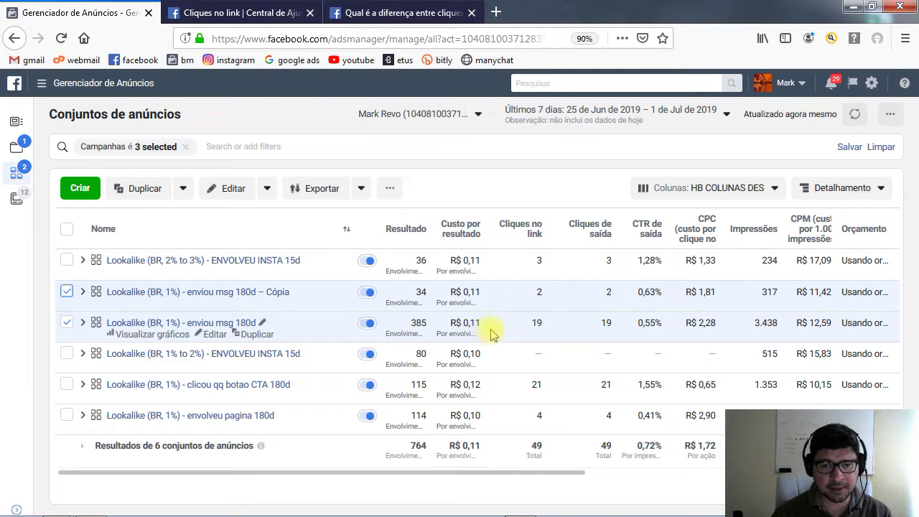
pyautogui.click(67, 292)
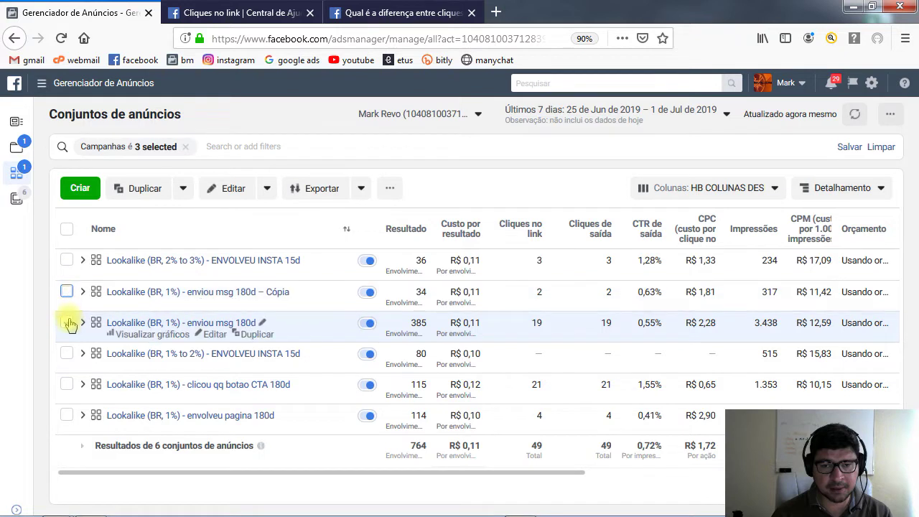
pyautogui.click(66, 323)
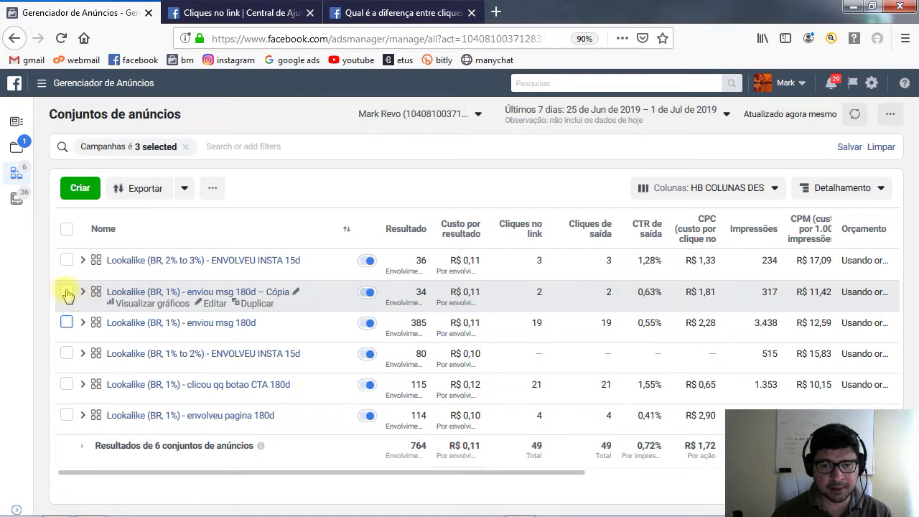
# Turn off the ad set "Lookalike (BR, 1%) - enviou msg 180d – Cópia" and clear its selection.
pyautogui.click(66, 293)
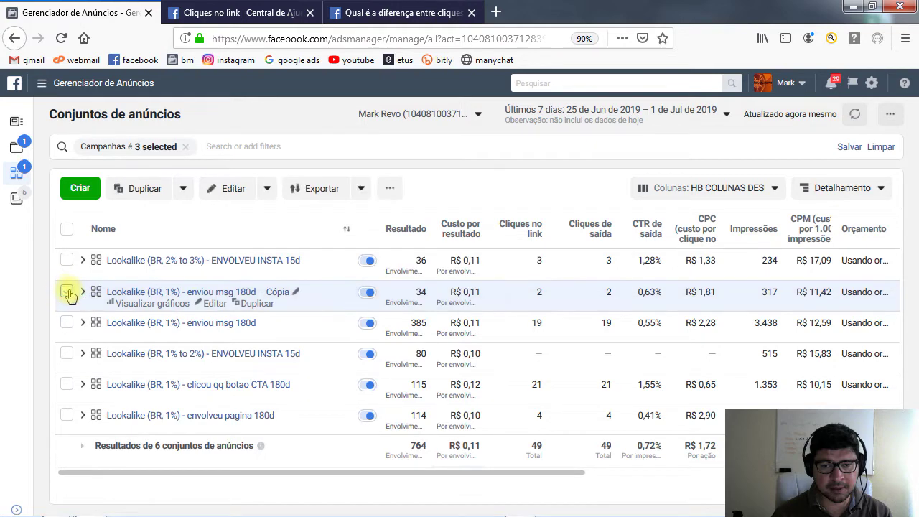
pyautogui.click(266, 188)
pyautogui.click(205, 301)
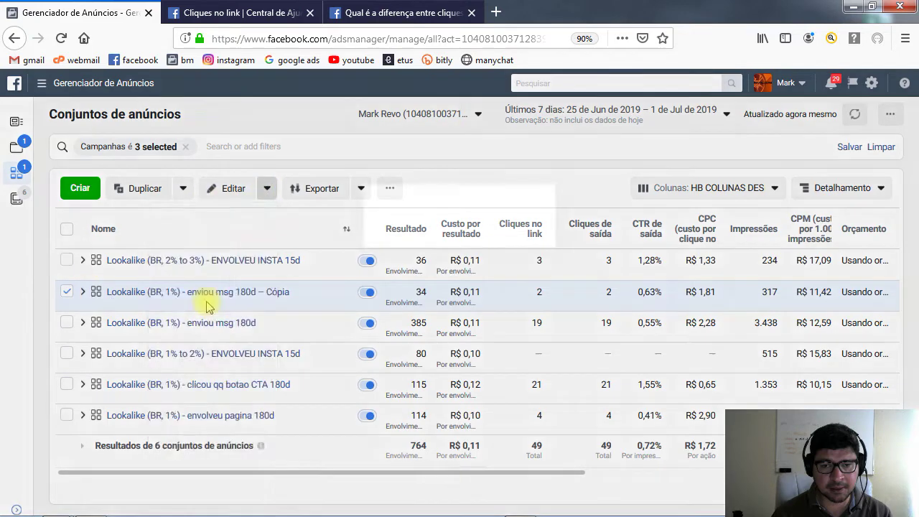
pyautogui.click(558, 266)
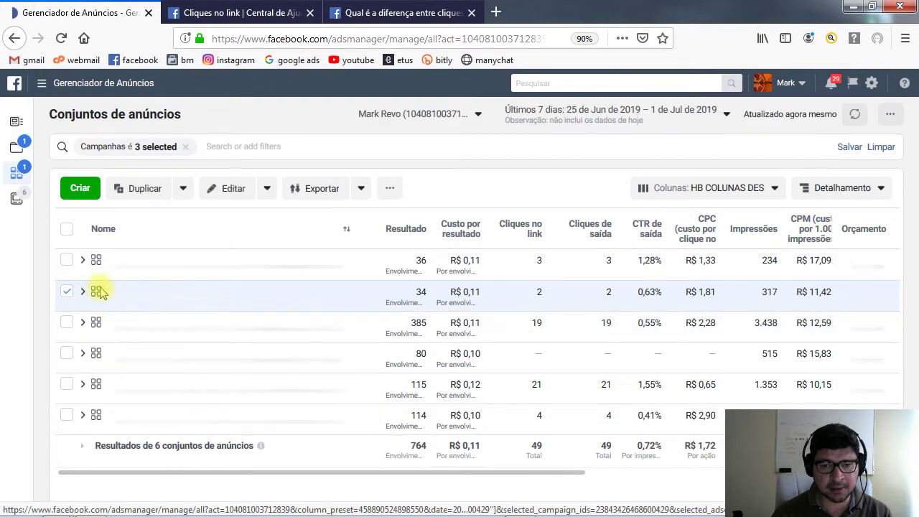
pyautogui.click(67, 414)
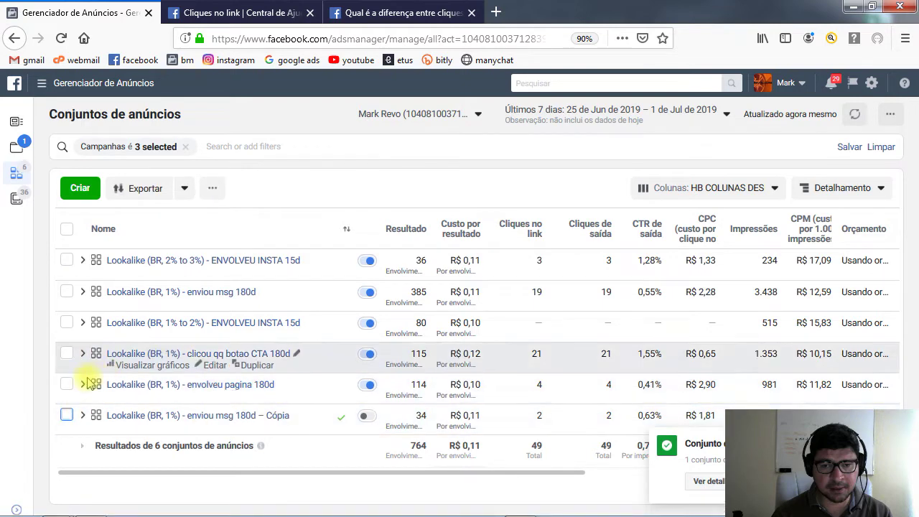
# Review the audiences of the first three ad sets, comparing the 2% to 3% and 1% to 2% "ENVOLVEU INSTA 15d" lookalikes.
pyautogui.click(67, 260)
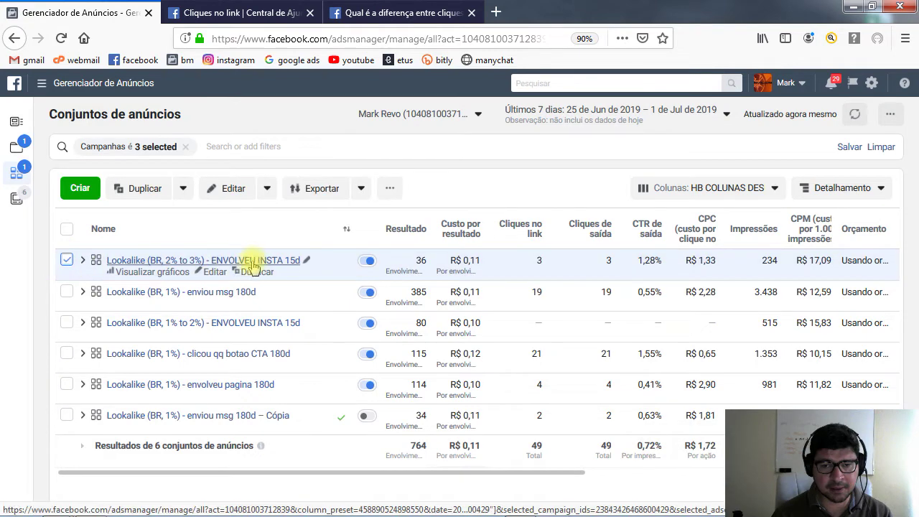
pyautogui.click(67, 260)
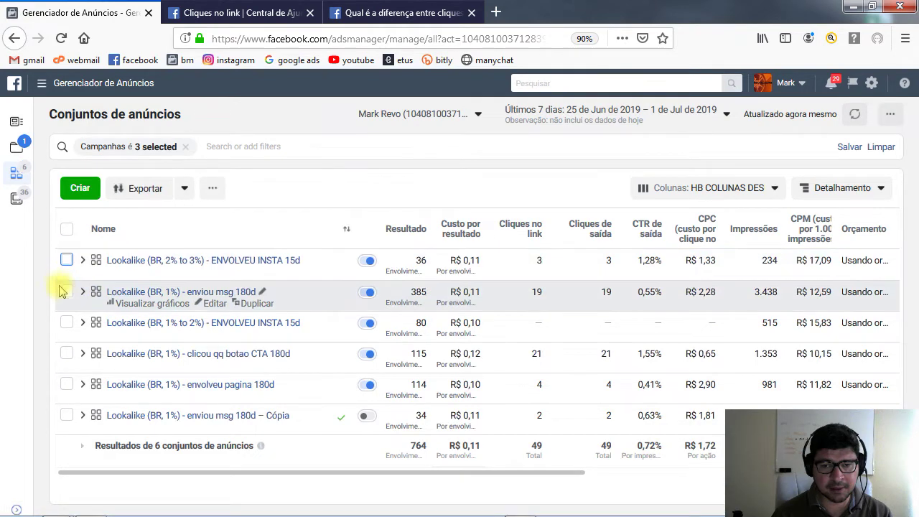
pyautogui.click(67, 292)
pyautogui.click(67, 292)
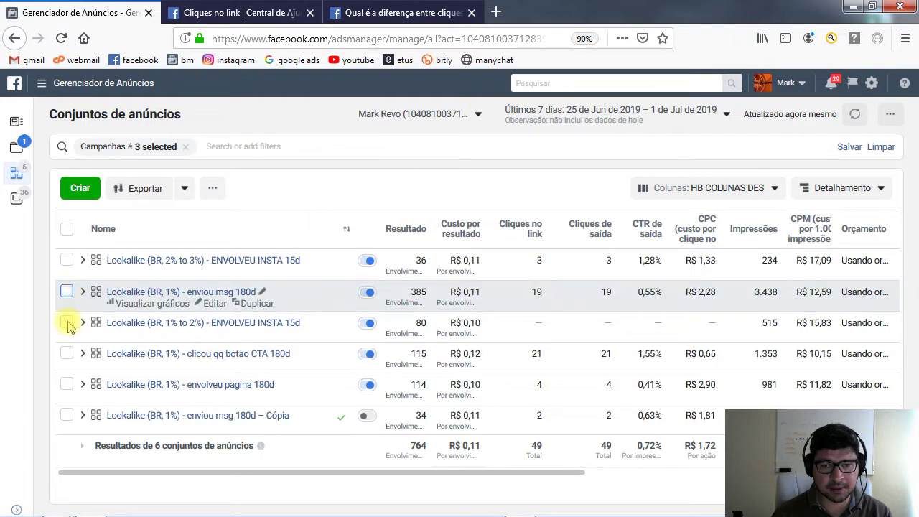
pyautogui.click(67, 323)
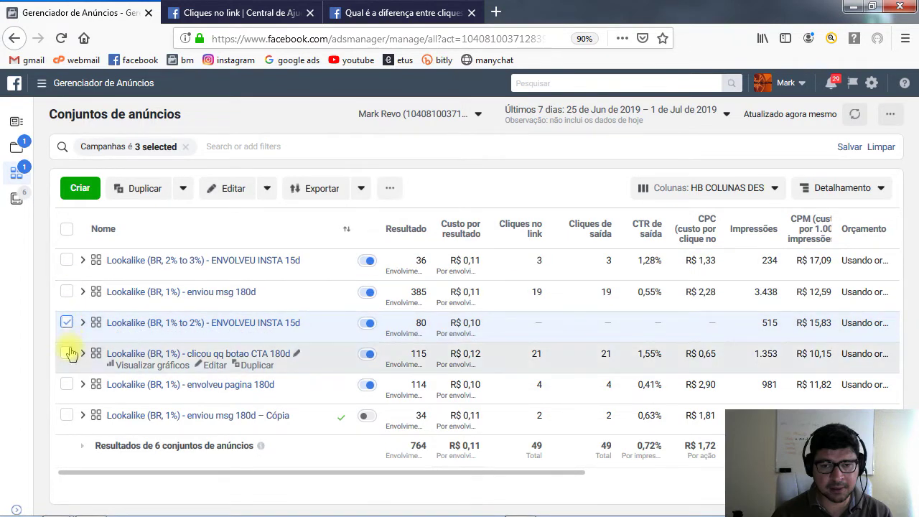
pyautogui.click(67, 261)
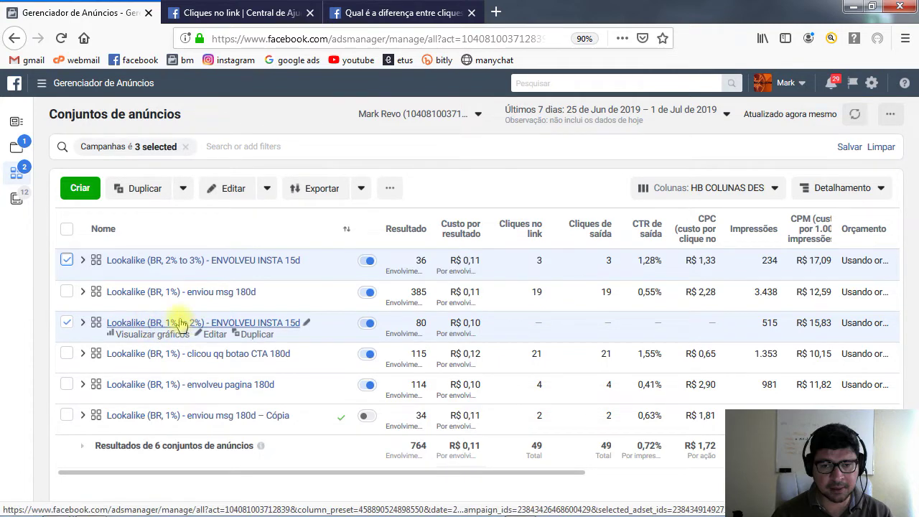
pyautogui.click(67, 324)
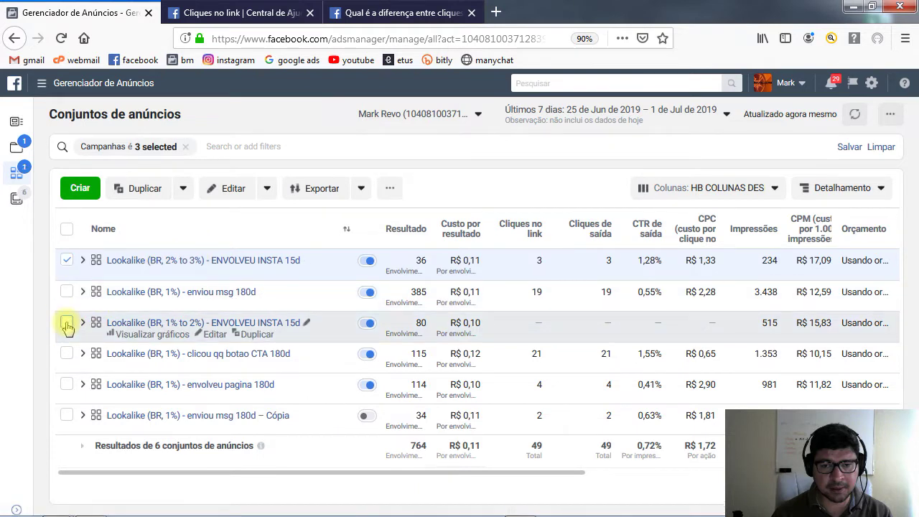
# Examine the cost per result of every active ad set, leaving out the turned-off copy.
pyautogui.click(67, 229)
pyautogui.click(65, 408)
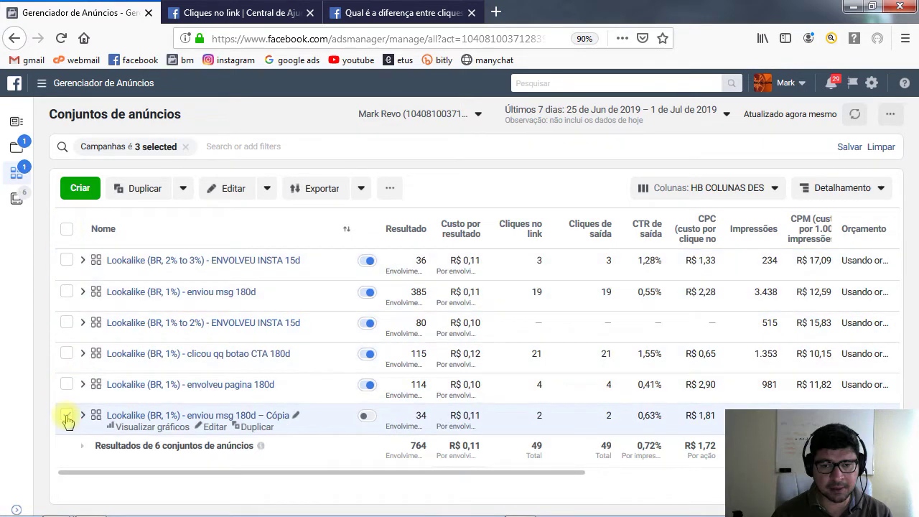
pyautogui.click(67, 229)
pyautogui.click(67, 416)
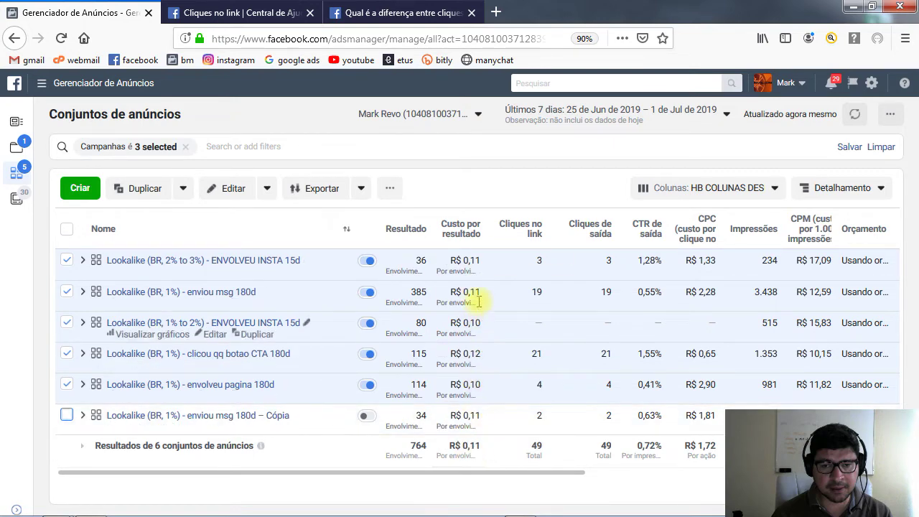
pyautogui.doubleClick(476, 261)
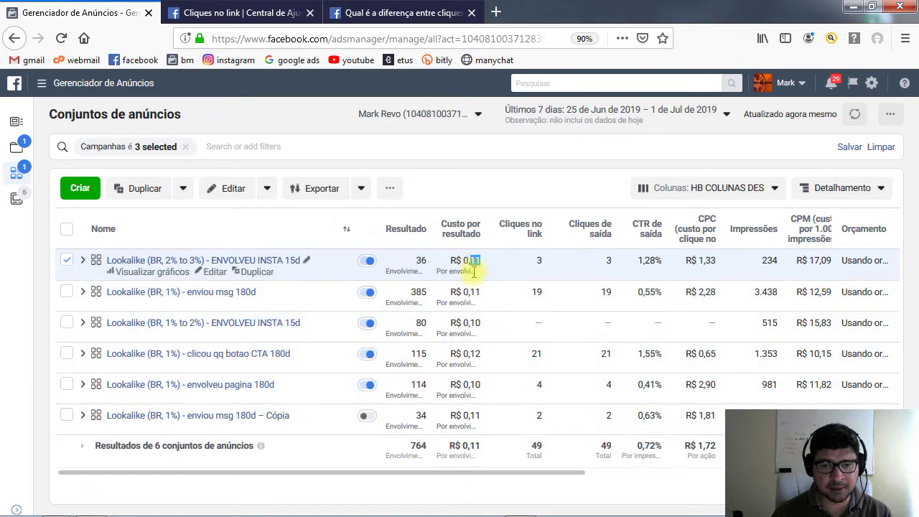
pyautogui.doubleClick(474, 292)
pyautogui.doubleClick(466, 322)
pyautogui.doubleClick(471, 353)
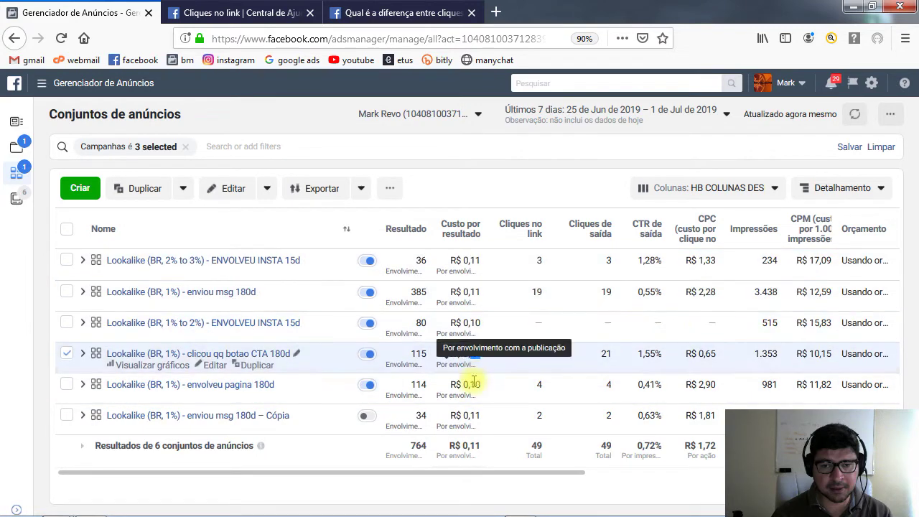
pyautogui.doubleClick(474, 384)
pyautogui.click(476, 389)
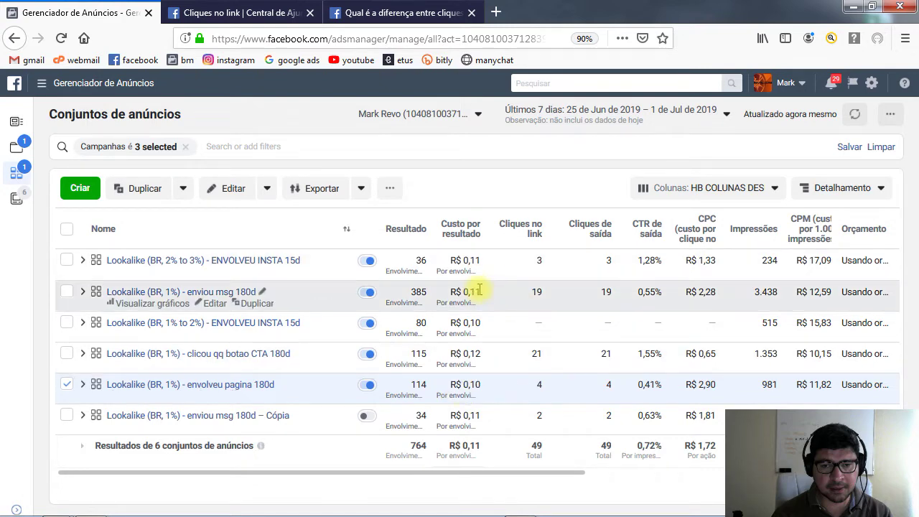
# Sort the ad sets by results, highest first, and filter the list to the selected five active ad sets.
pyautogui.click(419, 230)
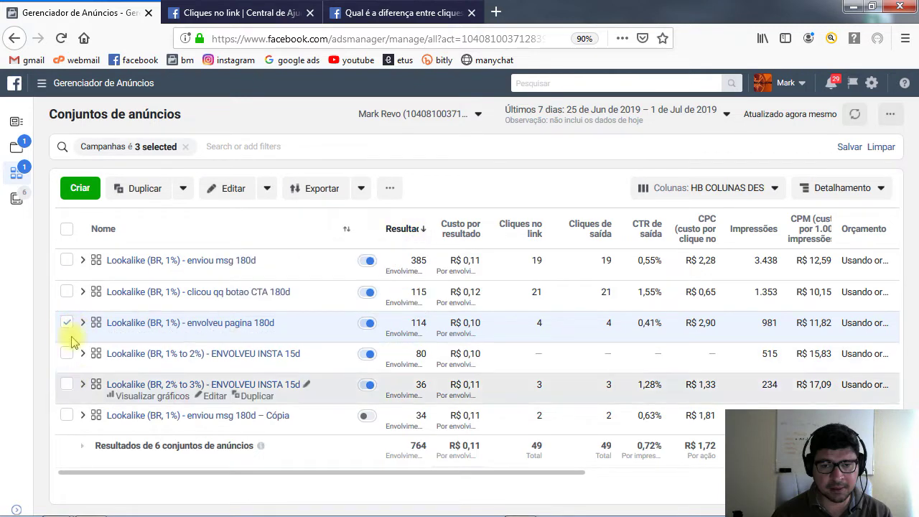
pyautogui.click(66, 384)
pyautogui.click(66, 353)
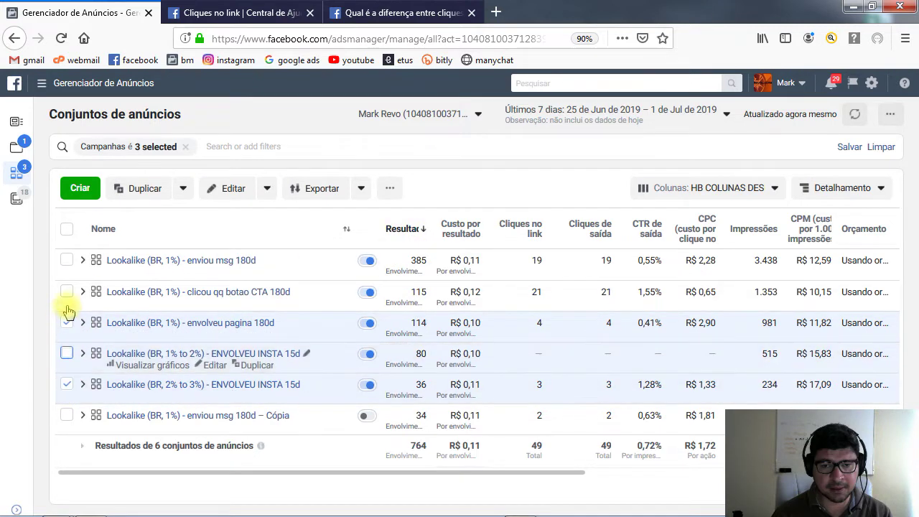
pyautogui.click(66, 260)
pyautogui.click(229, 146)
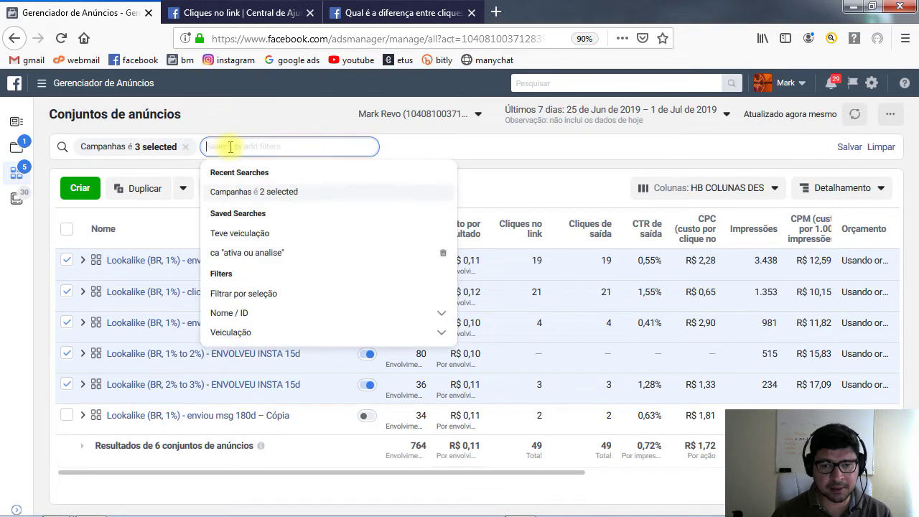
pyautogui.click(252, 293)
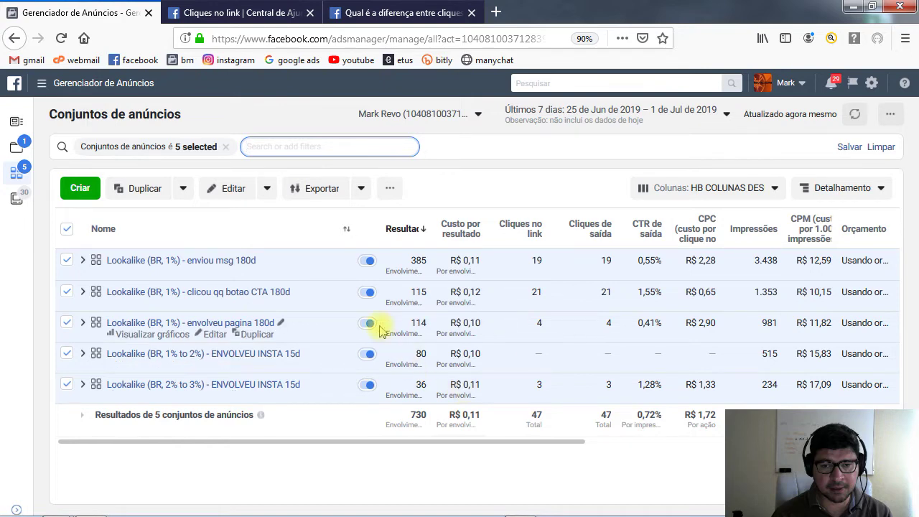
# Compare the results of the "enviou msg 180d" ad set with the two "ENVOLVEU INSTA 15d" ad sets, then clear the selection.
pyautogui.click(417, 260)
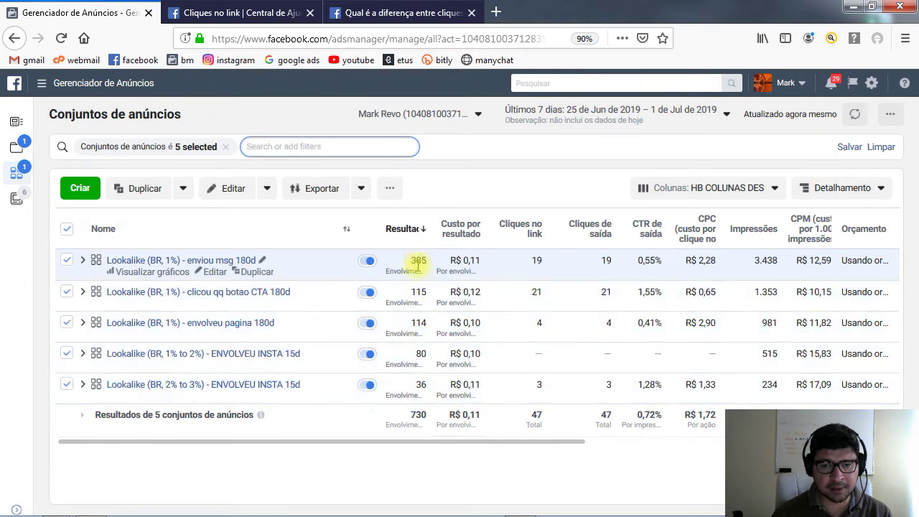
pyautogui.click(426, 399)
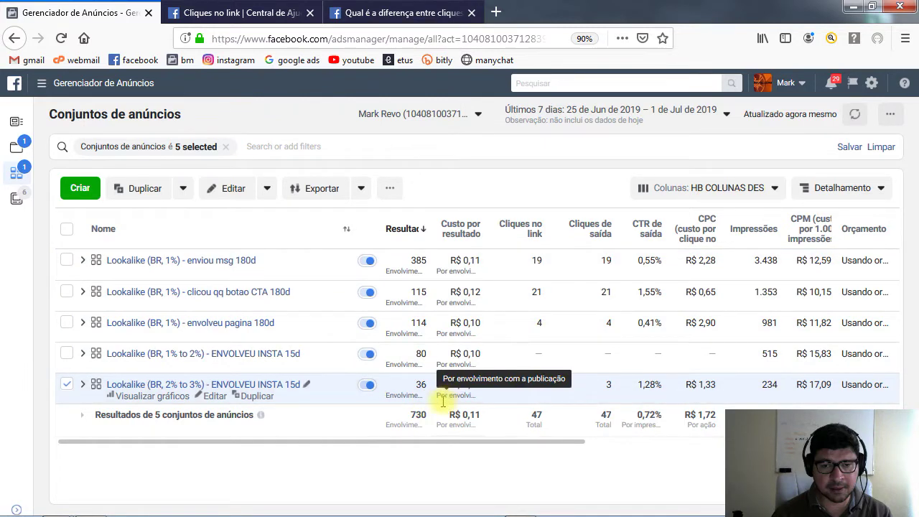
pyautogui.click(67, 354)
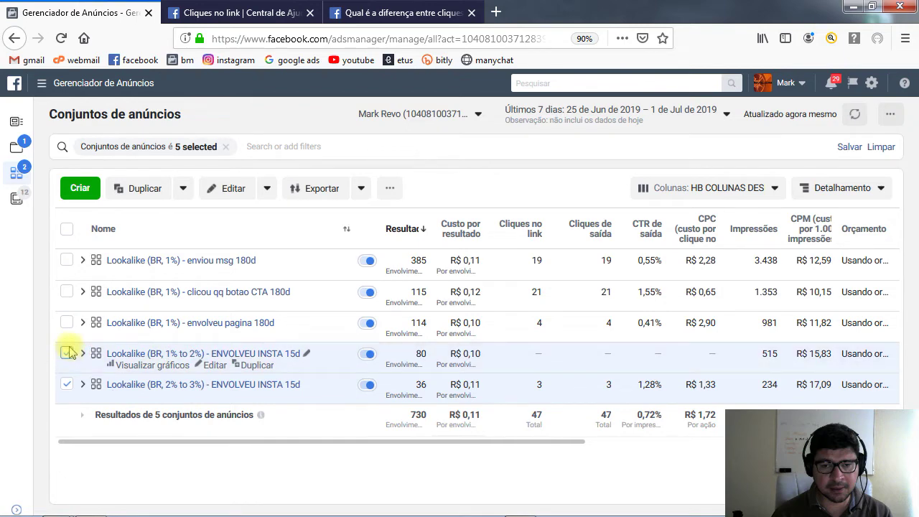
pyautogui.click(67, 353)
pyautogui.click(67, 384)
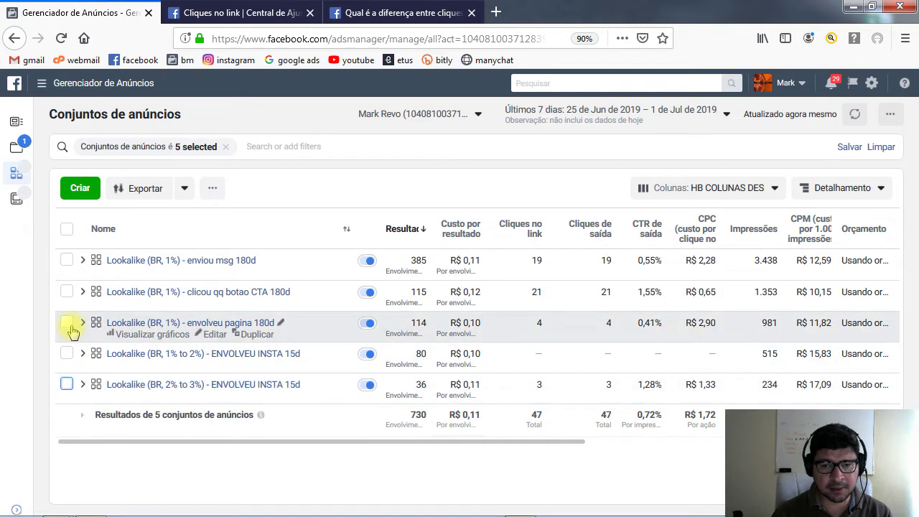
# Compare the three "Lookalike (BR, 1%)" ad sets for messages sent, CTA button clicks and page engagement, and clear the selection.
pyautogui.click(67, 260)
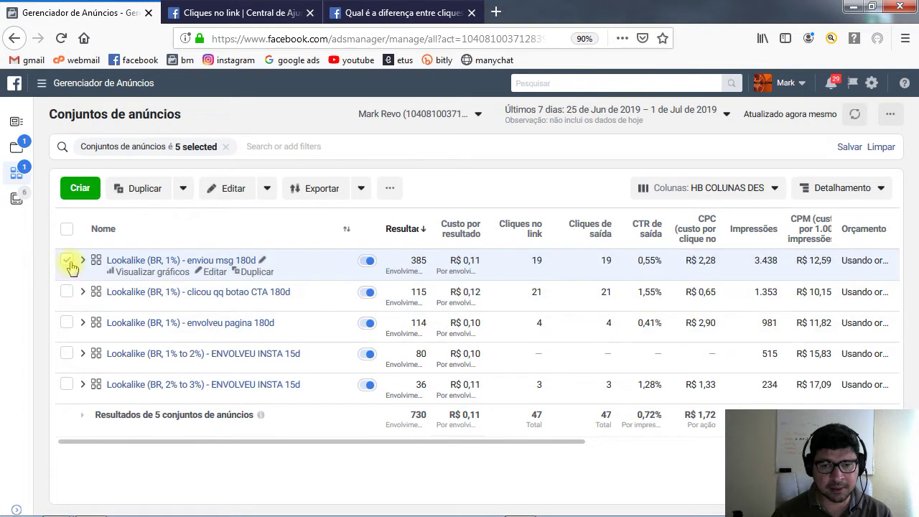
pyautogui.click(67, 260)
pyautogui.click(67, 323)
pyautogui.click(67, 263)
pyautogui.click(67, 292)
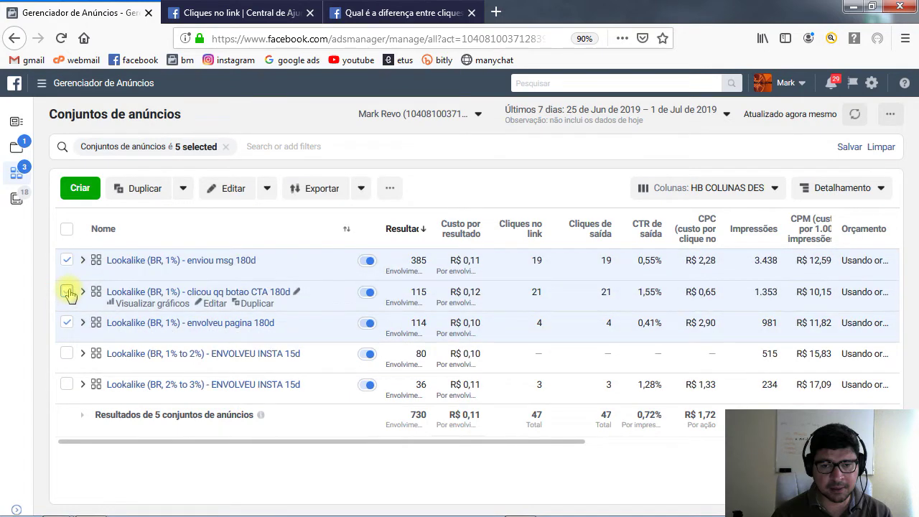
pyautogui.click(66, 322)
pyautogui.click(66, 291)
pyautogui.click(67, 260)
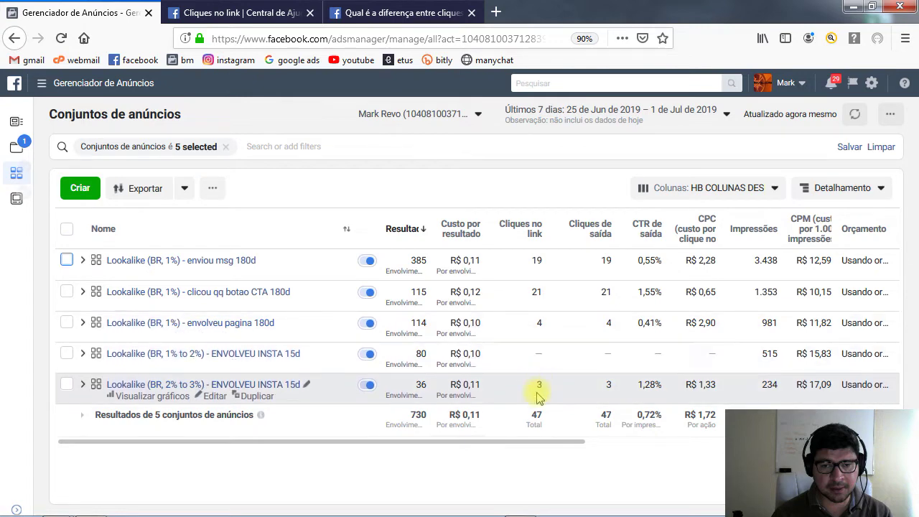
# Compare the link clicks of the "2% to 3%", "envolveu pagina 180d" and "enviou msg 180d" ad sets, then clear the selection.
pyautogui.click(67, 384)
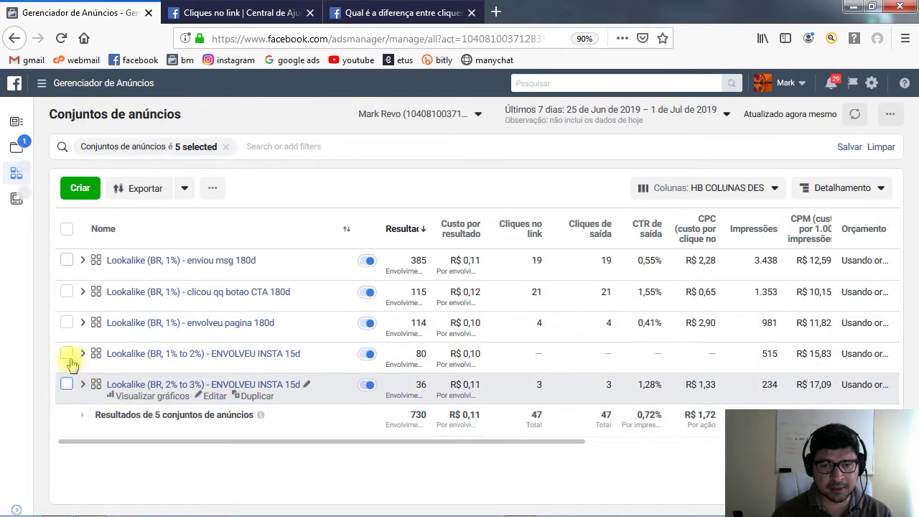
pyautogui.click(67, 323)
pyautogui.doubleClick(539, 384)
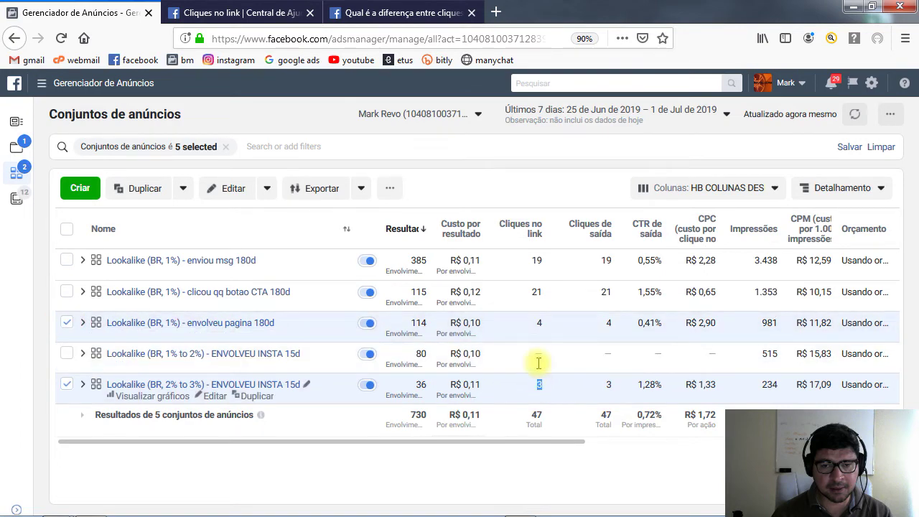
pyautogui.click(539, 323)
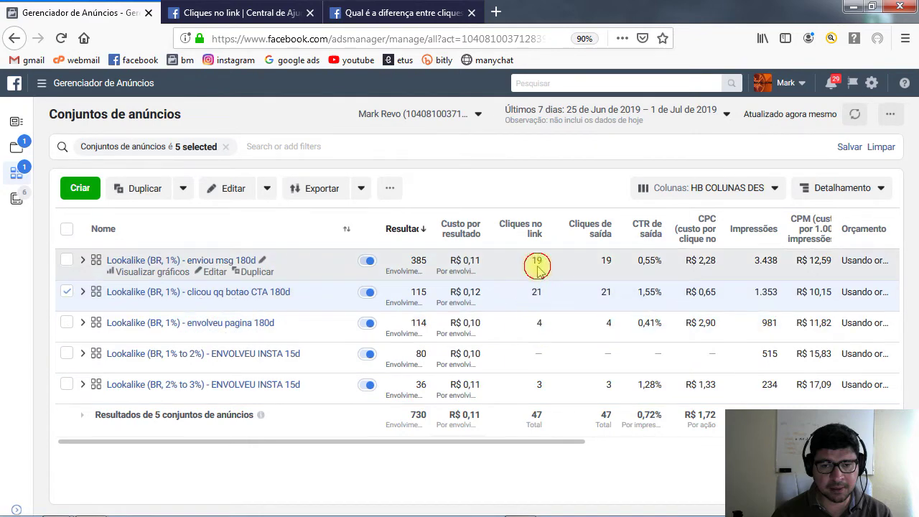
pyautogui.doubleClick(536, 262)
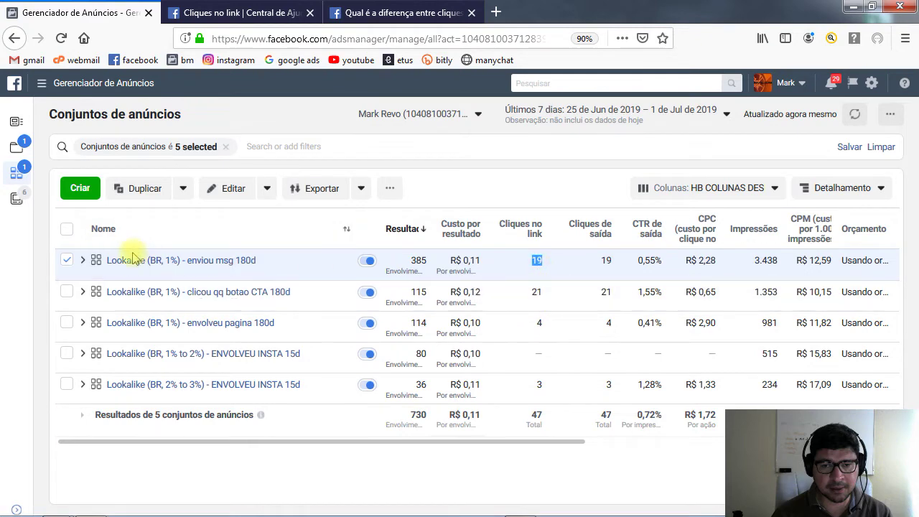
pyautogui.click(66, 261)
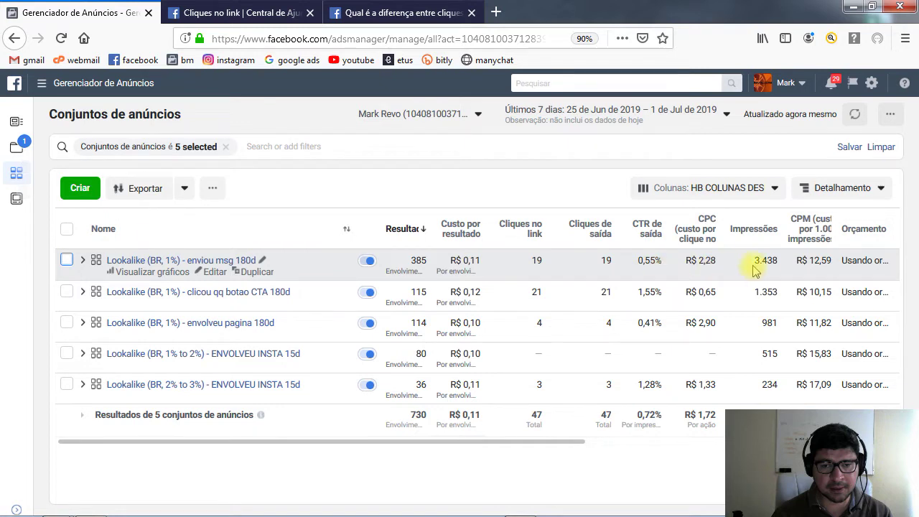
# Compare the impressions of the three "Lookalike (BR, 1%)" ad sets and clear the selection.
pyautogui.click(67, 260)
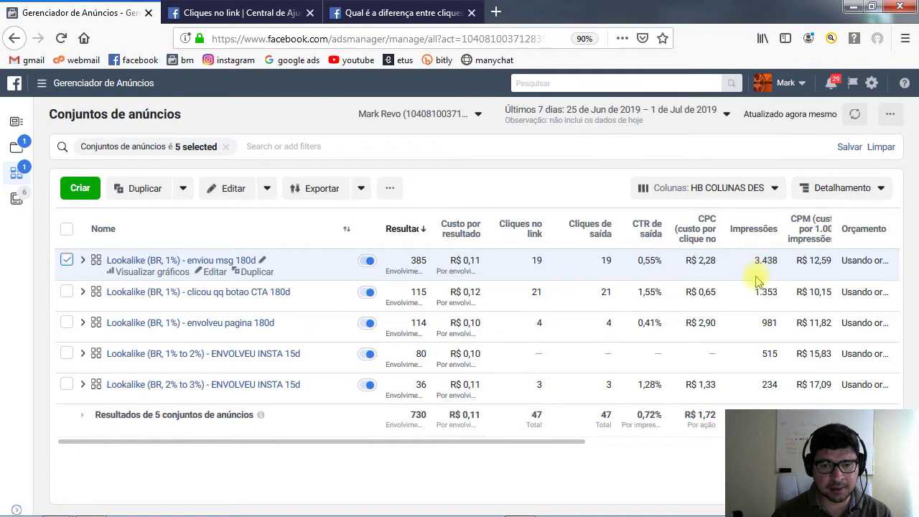
pyautogui.click(66, 292)
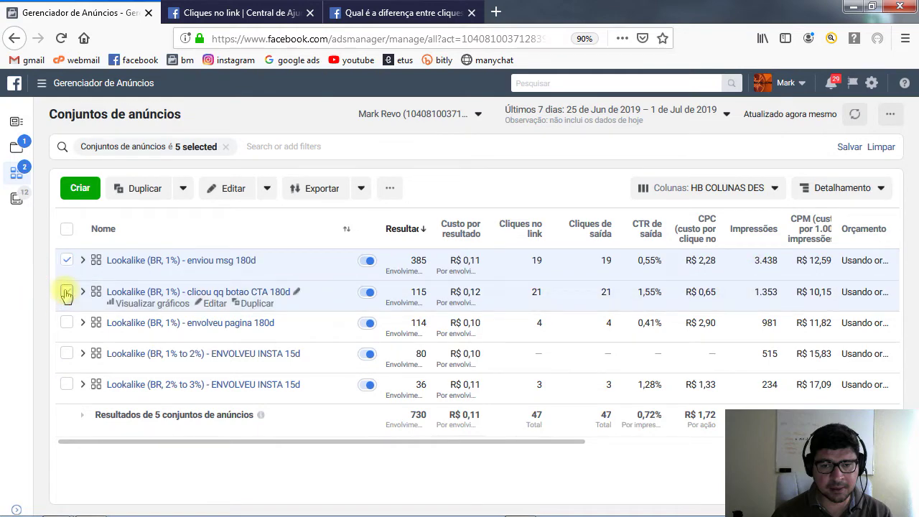
pyautogui.click(66, 322)
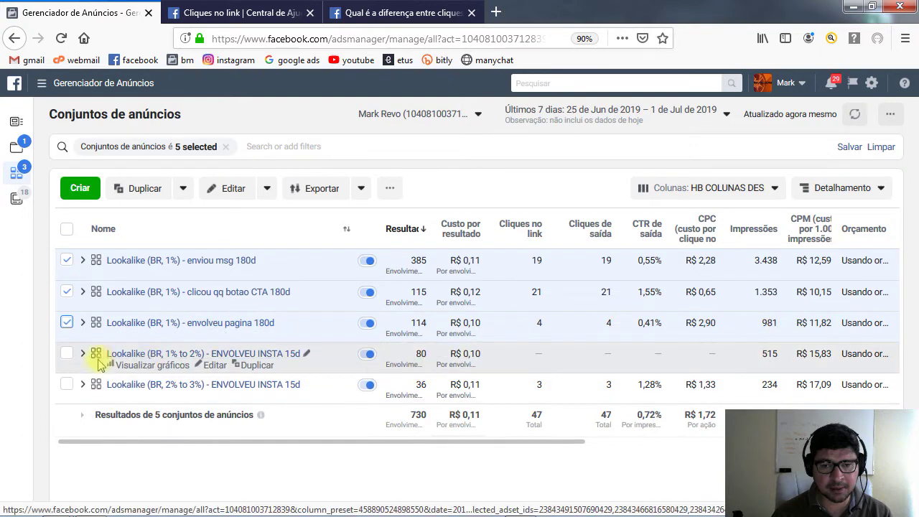
pyautogui.click(66, 229)
pyautogui.click(67, 228)
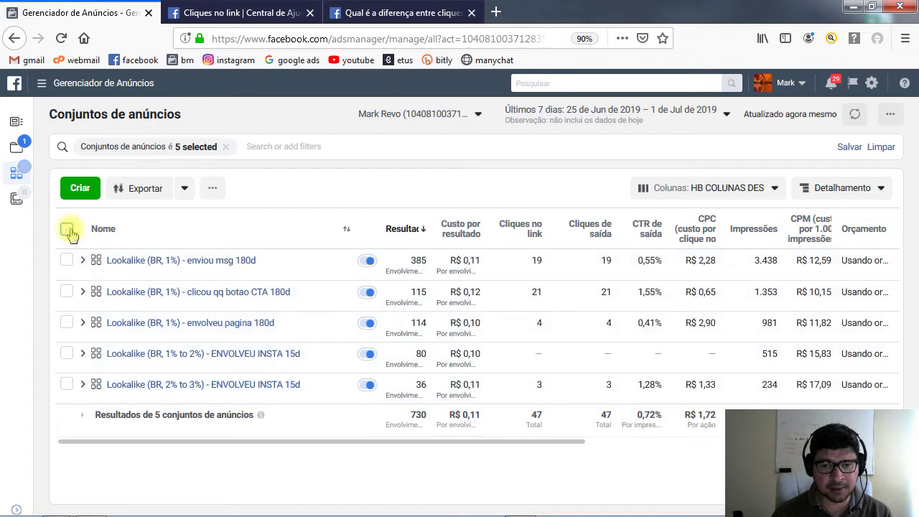
# Examine the impressions of the two "ENVOLVEU INSTA 15d" ad sets, then deselect them.
pyautogui.click(66, 355)
pyautogui.click(67, 385)
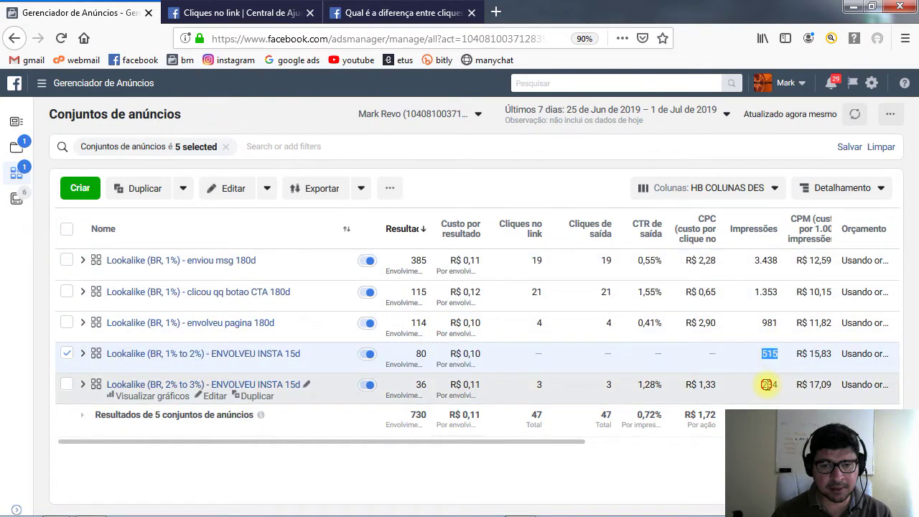
pyautogui.click(743, 388)
pyautogui.doubleClick(765, 384)
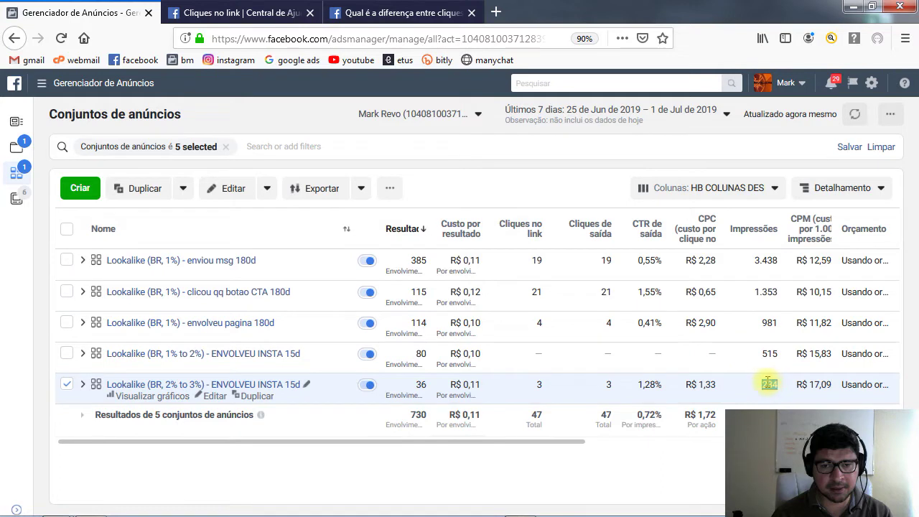
pyautogui.click(765, 384)
pyautogui.click(67, 385)
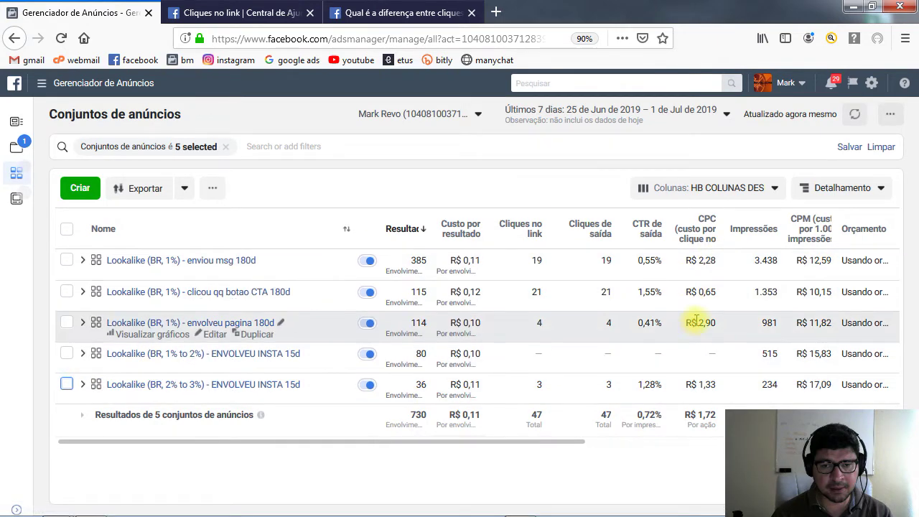
# Open the ads of the "enviou msg 180d" ad set, preview the Image 4 ad, then close the preview and deselect the ad.
pyautogui.click(181, 260)
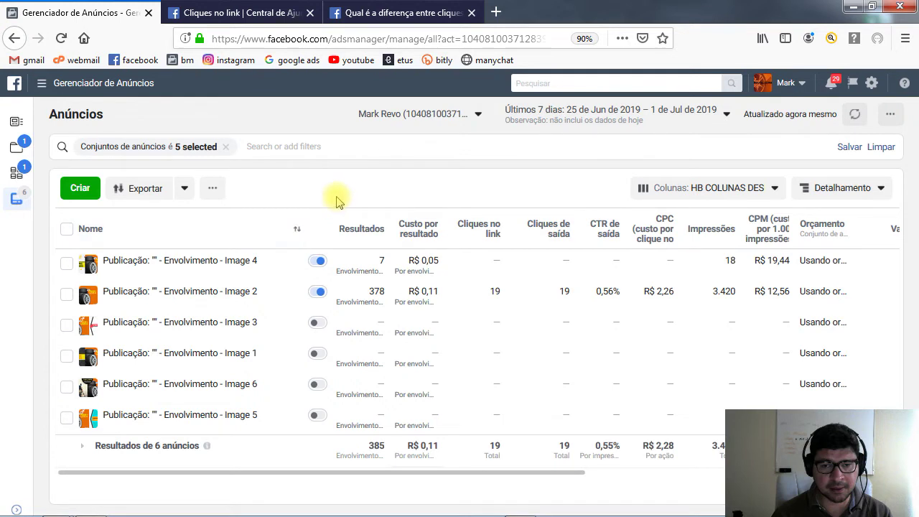
pyautogui.click(66, 267)
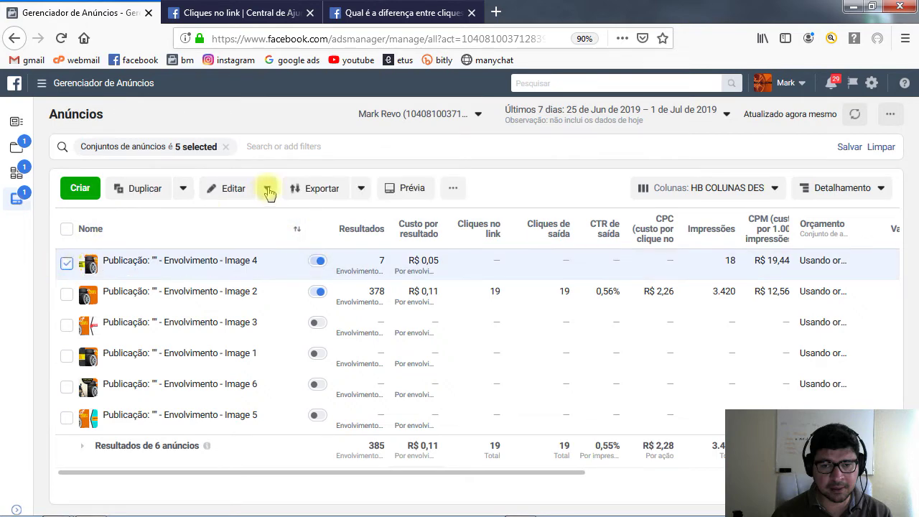
pyautogui.click(405, 189)
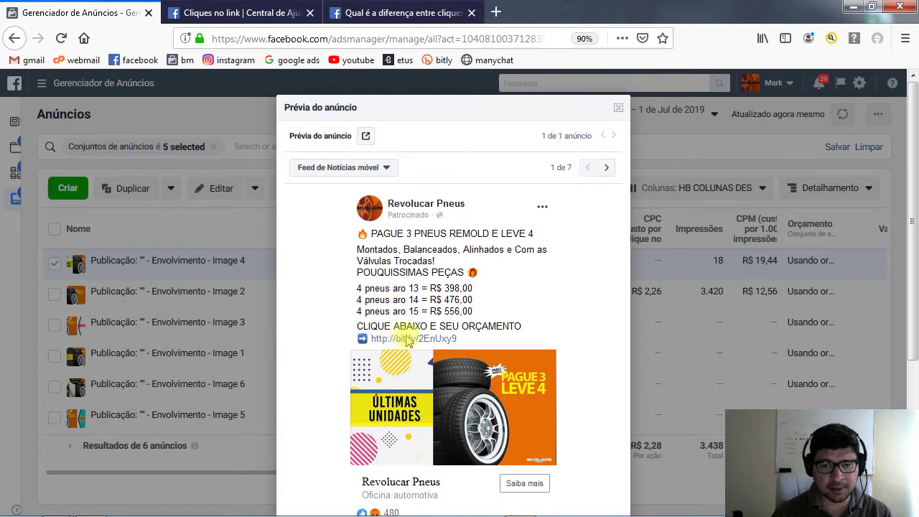
pyautogui.click(619, 109)
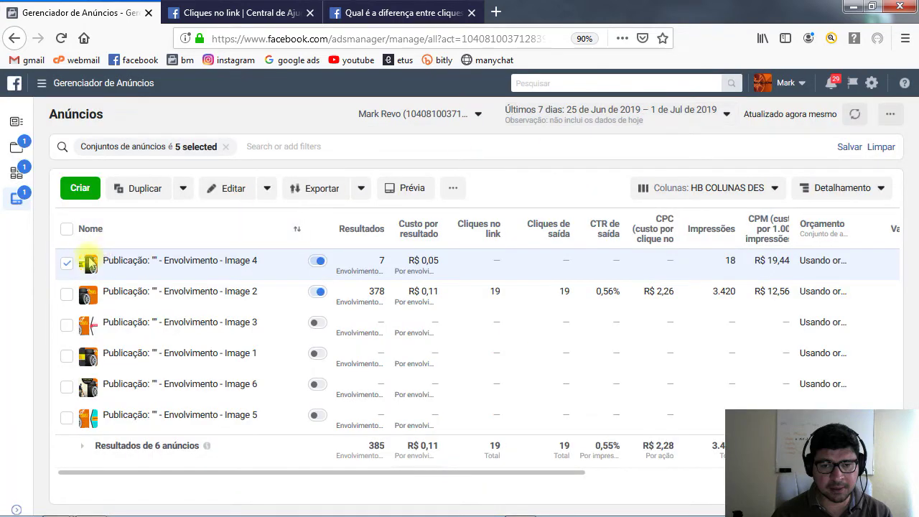
pyautogui.click(66, 265)
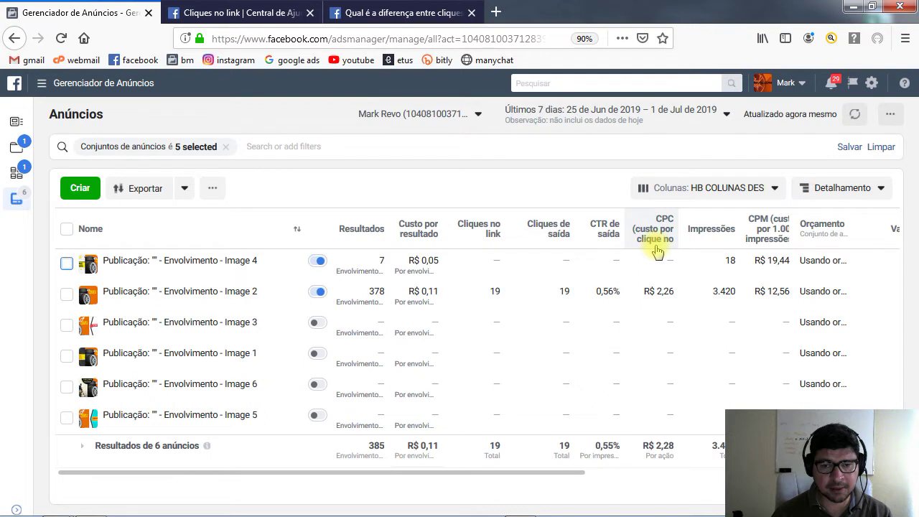
# Widen the "CPC (custo por clique no link)" column in the ads list to fit its heading.
pyautogui.moveTo(654, 246)
pyautogui.doubleClick(695, 219)
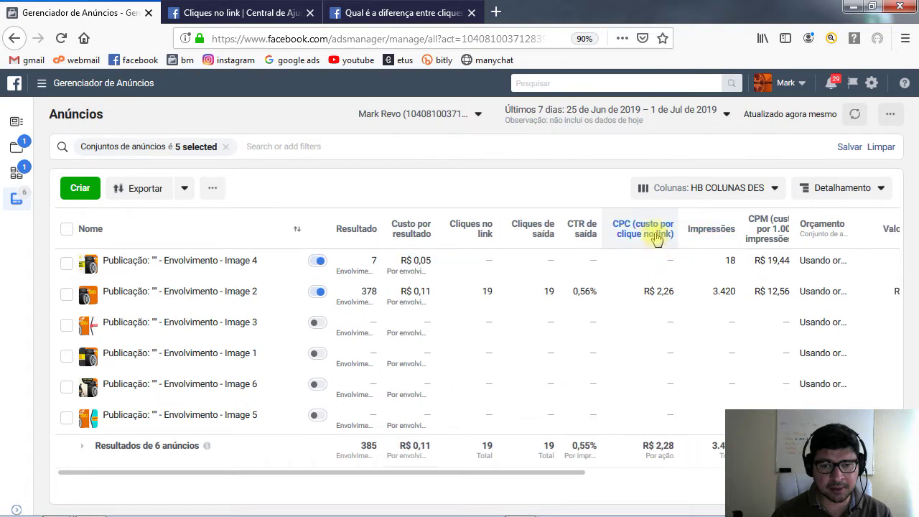
pyautogui.moveTo(656, 241)
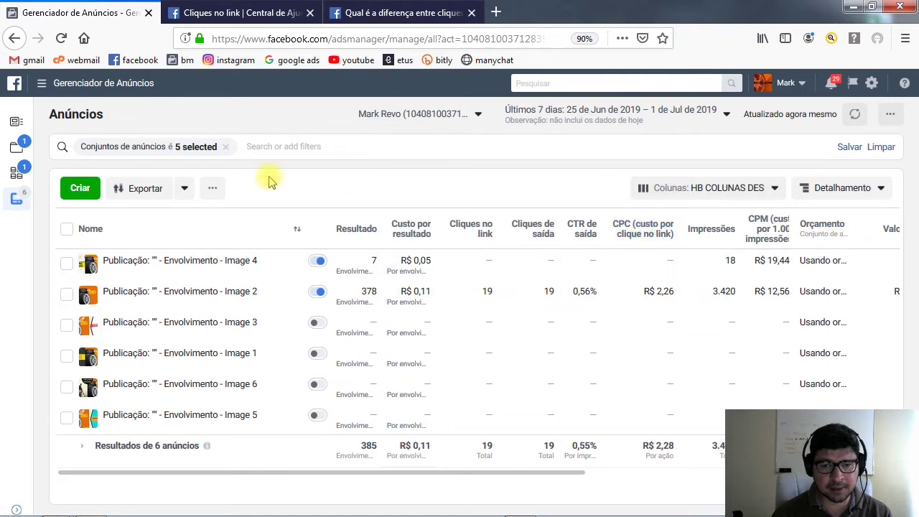
# Return to the ad sets list and sort all five ad sets by cost per link click, lowest first.
pyautogui.click(17, 173)
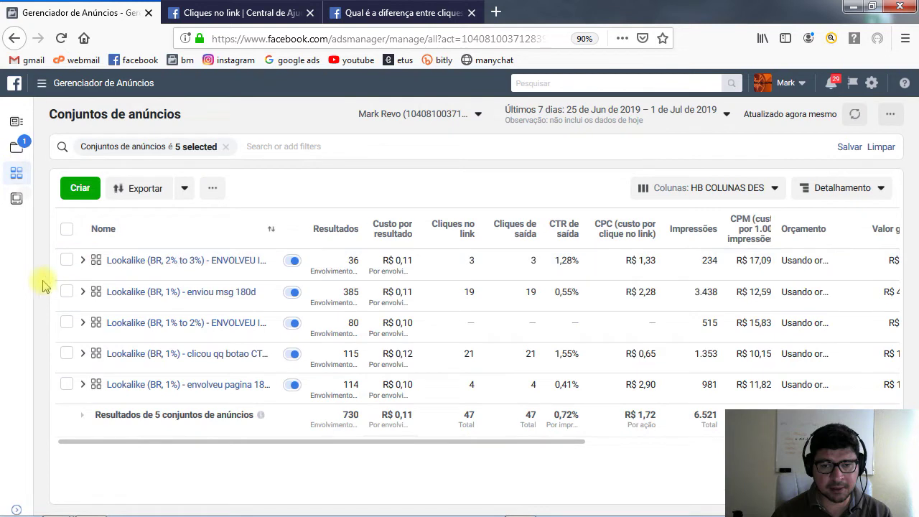
pyautogui.click(66, 229)
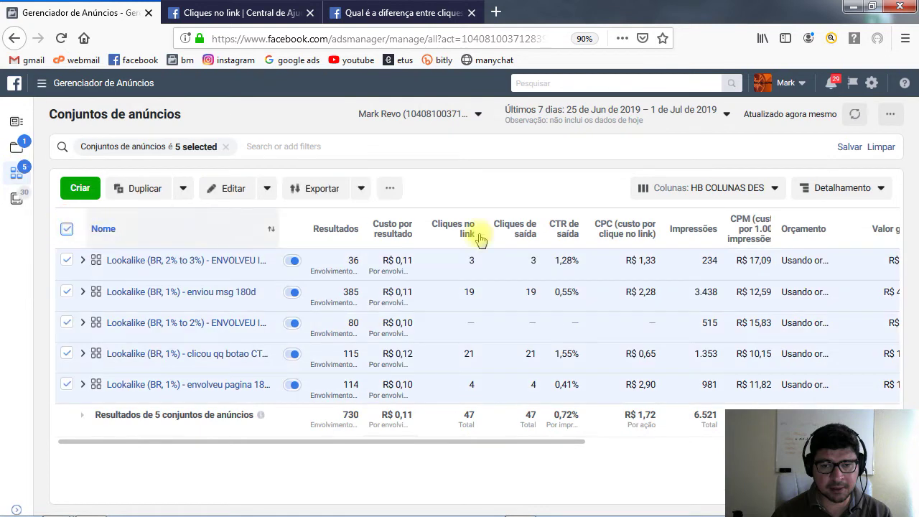
pyautogui.click(645, 236)
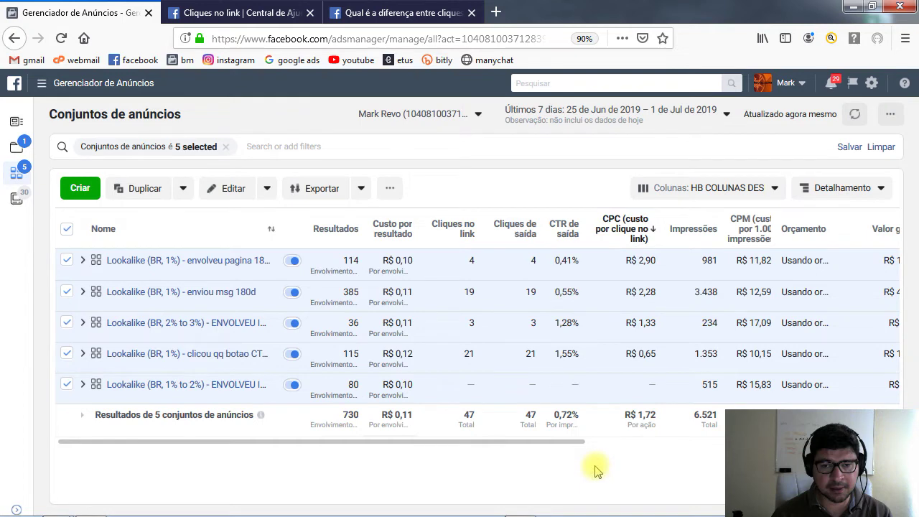
pyautogui.click(630, 228)
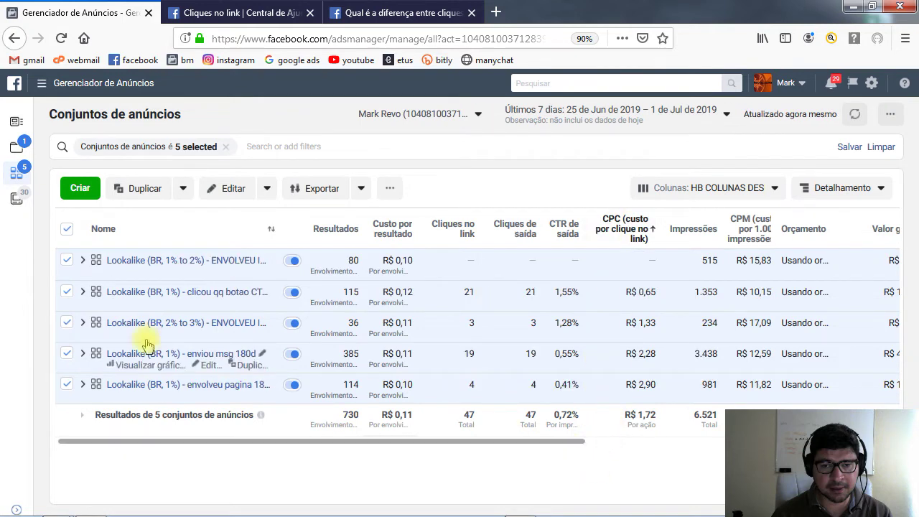
# Compare the cost per link click of the "clicou qq botao CTA 180d" and "envolveu pagina 180d" ad sets.
pyautogui.click(67, 230)
pyautogui.click(67, 291)
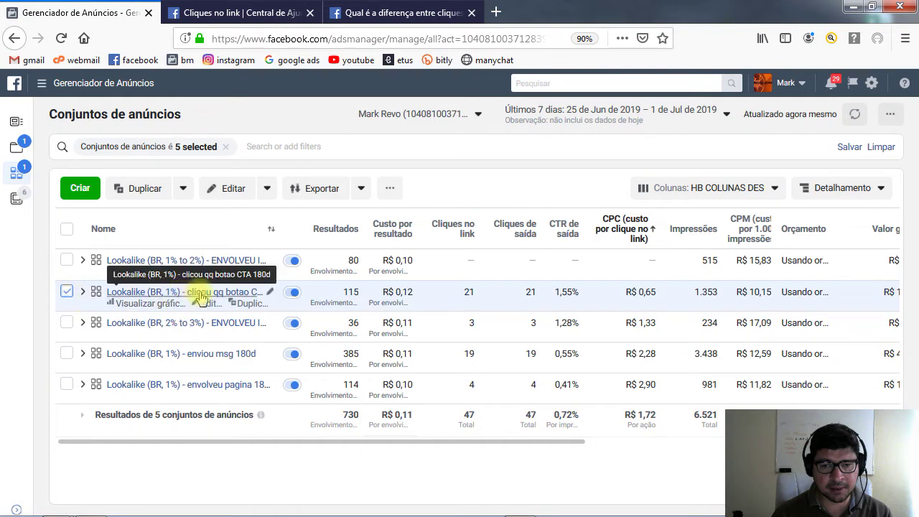
pyautogui.moveTo(629, 292); pyautogui.dragTo(655, 293)
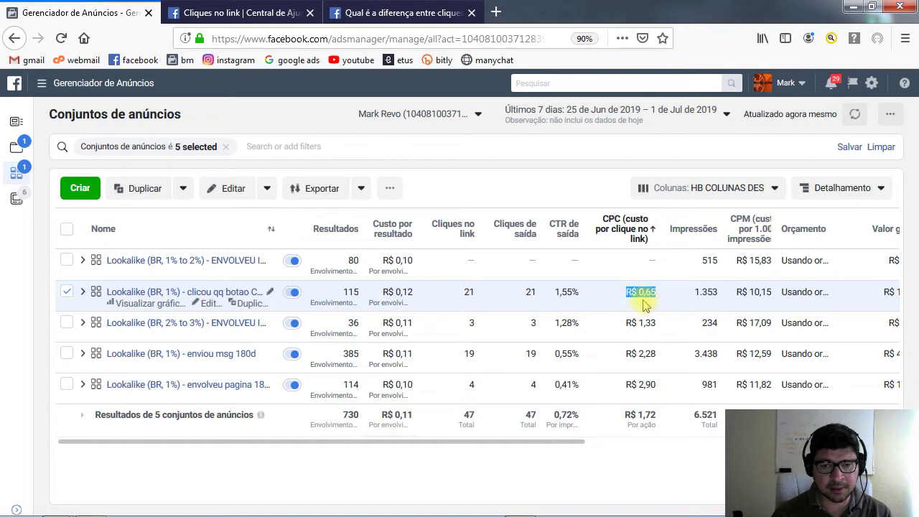
pyautogui.tripleClick(647, 384)
pyautogui.click(646, 380)
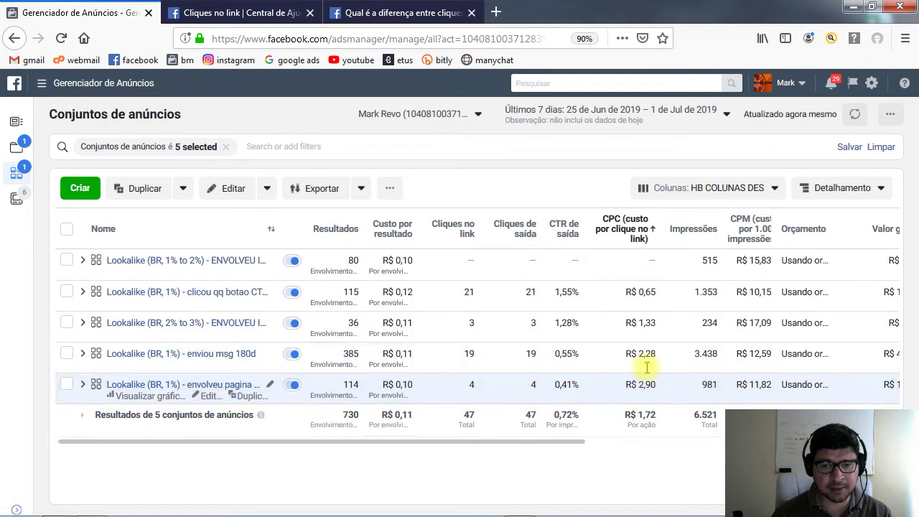
# Turn off the "2% to 3%", "enviou msg 180d" and "envolveu pagina 180d" ad sets, publish the change, and clear the selection.
pyautogui.doubleClick(646, 323)
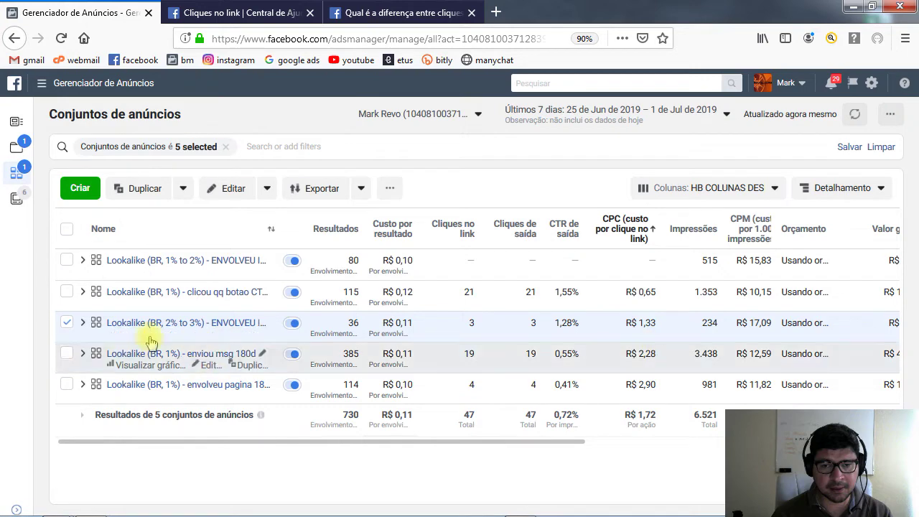
pyautogui.click(66, 353)
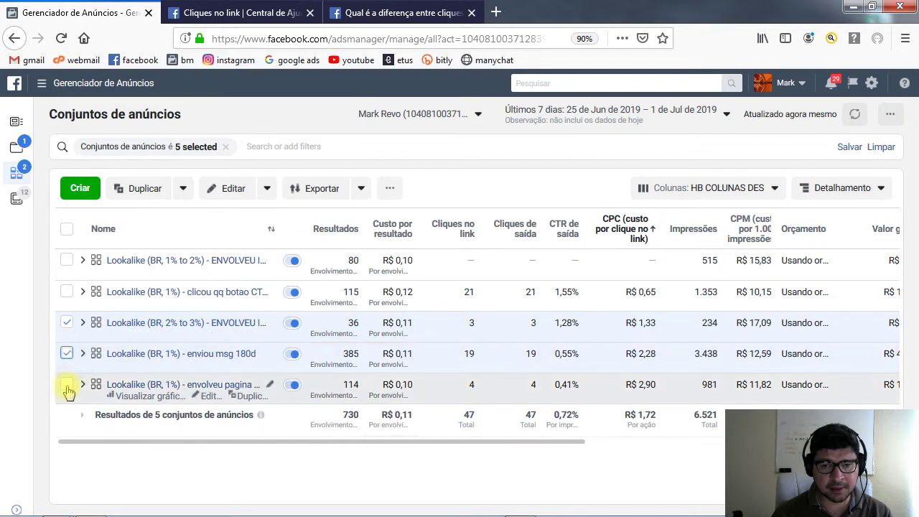
pyautogui.click(66, 384)
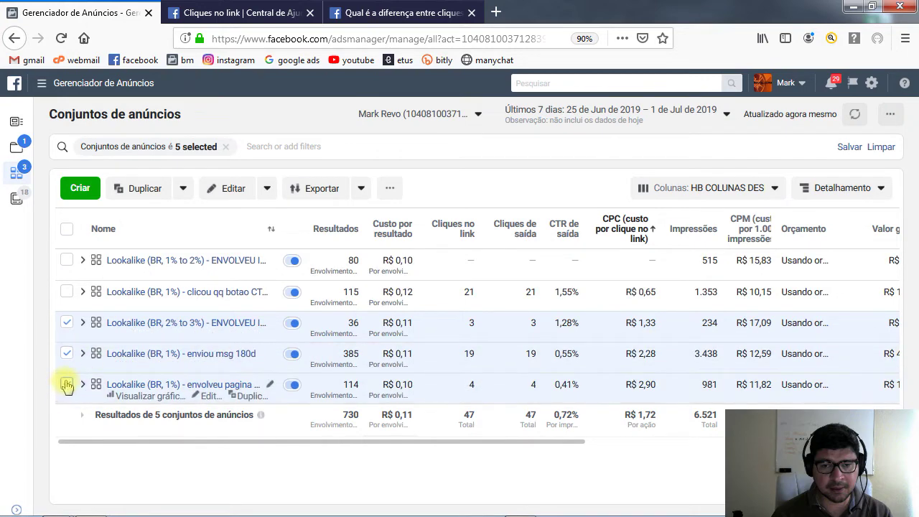
pyautogui.click(267, 188)
pyautogui.click(208, 305)
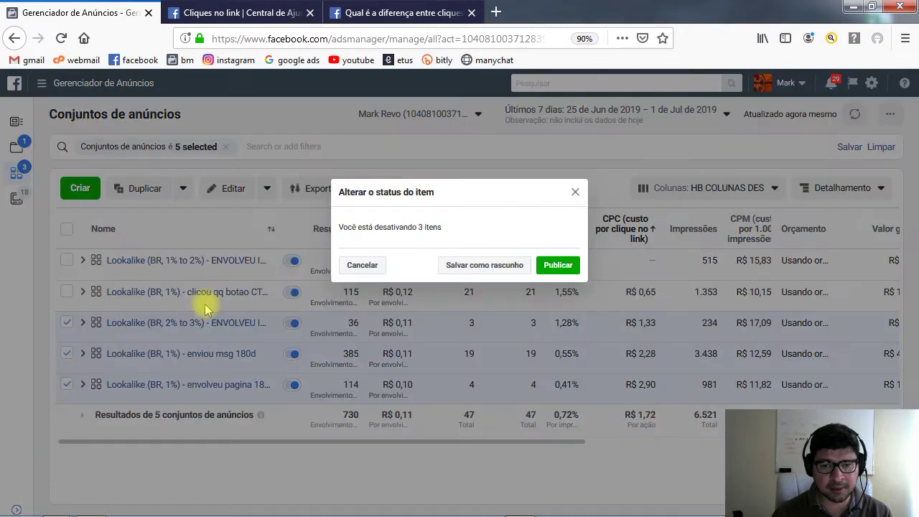
pyautogui.click(560, 265)
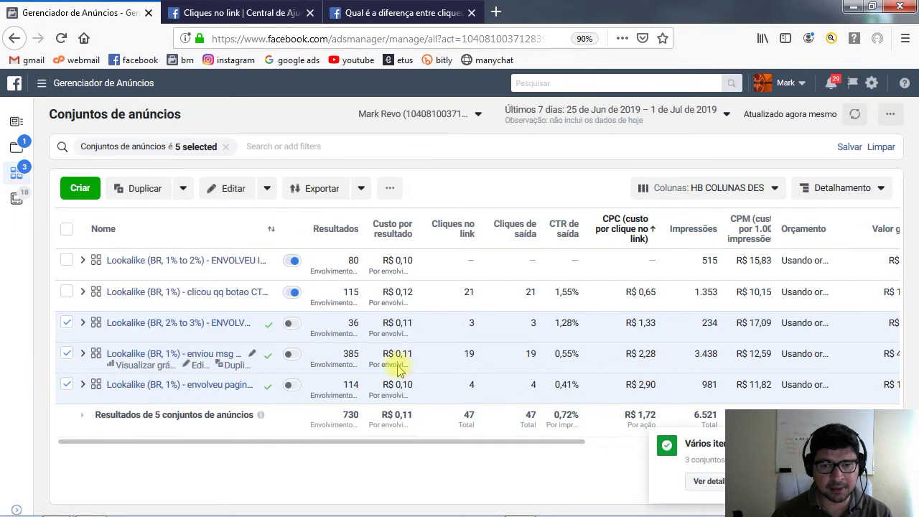
pyautogui.click(66, 230)
pyautogui.click(66, 230)
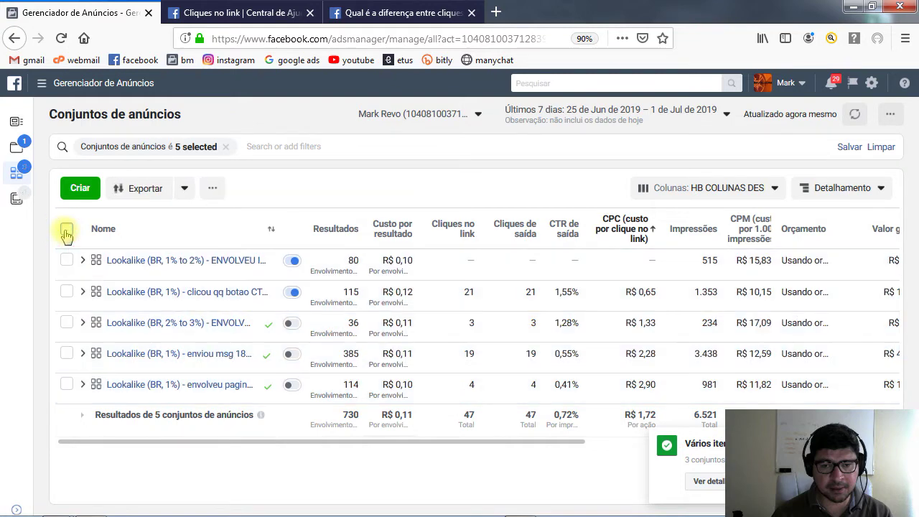
# Review the two ad sets left active, ending with only "Lookalike (BR, 1% to 2%) - ENVOLVEU INSTA 15d" selected.
pyautogui.click(67, 260)
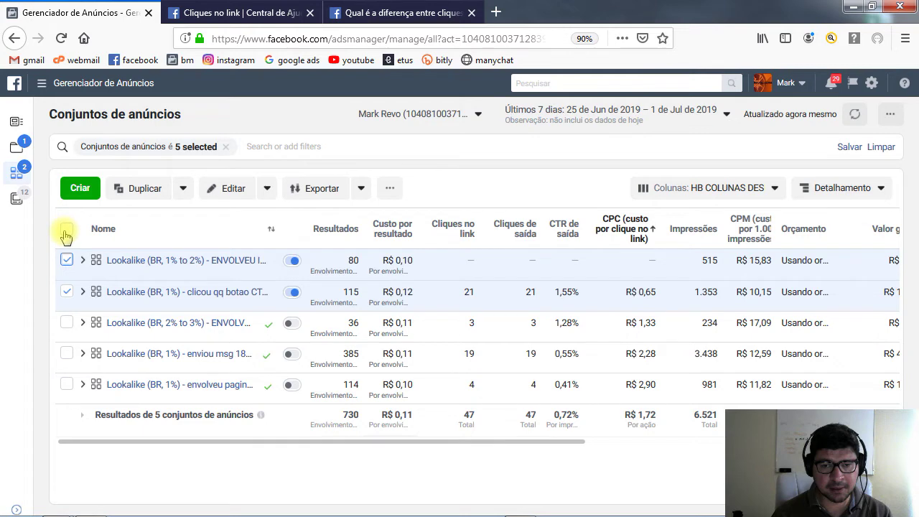
pyautogui.click(68, 230)
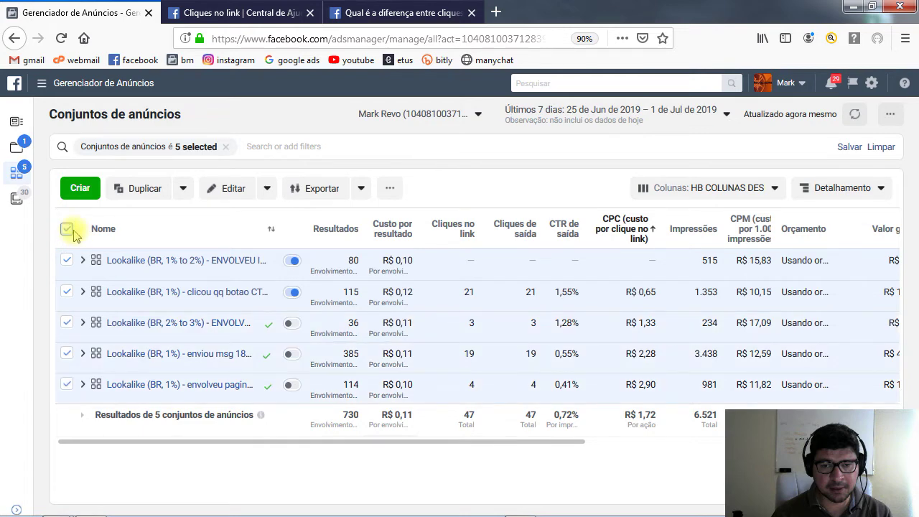
pyautogui.click(68, 230)
pyautogui.click(67, 260)
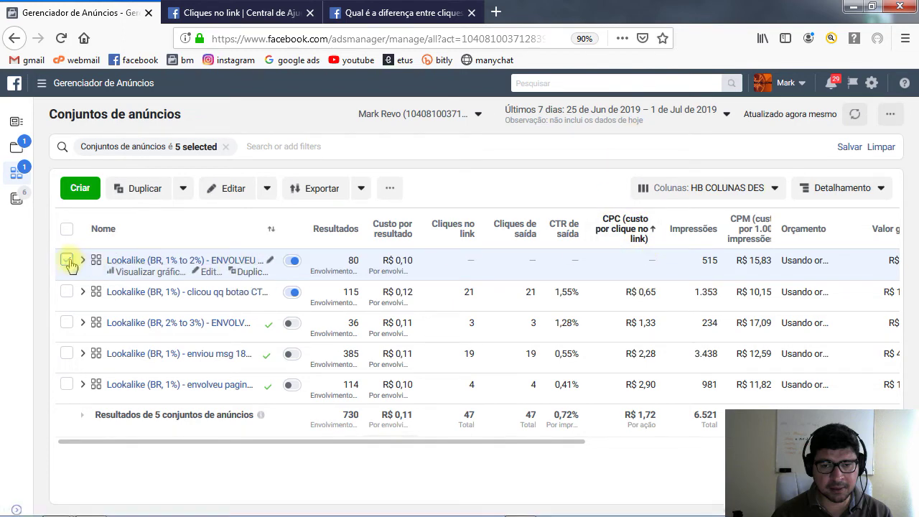
# Turn off the "Lookalike (BR, 1% to 2%)" ad set, publish the change, and clear its selection.
pyautogui.click(267, 188)
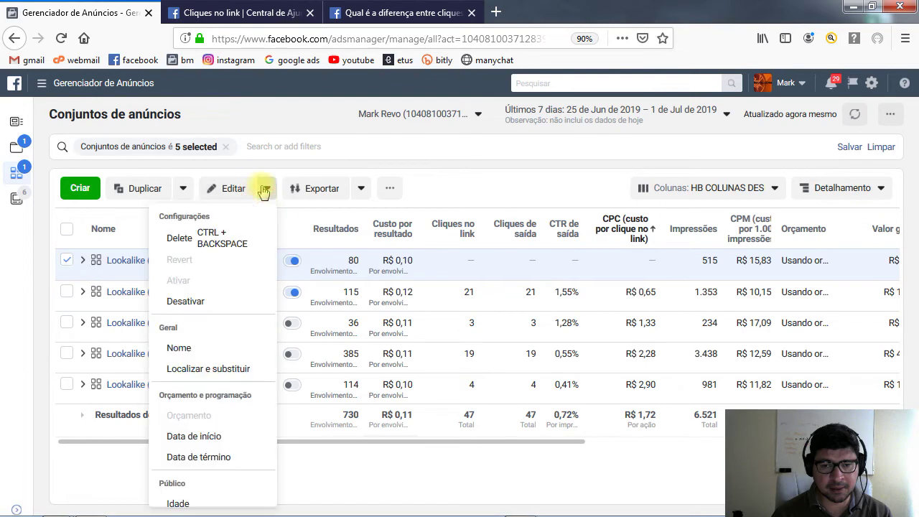
pyautogui.click(207, 305)
pyautogui.click(553, 262)
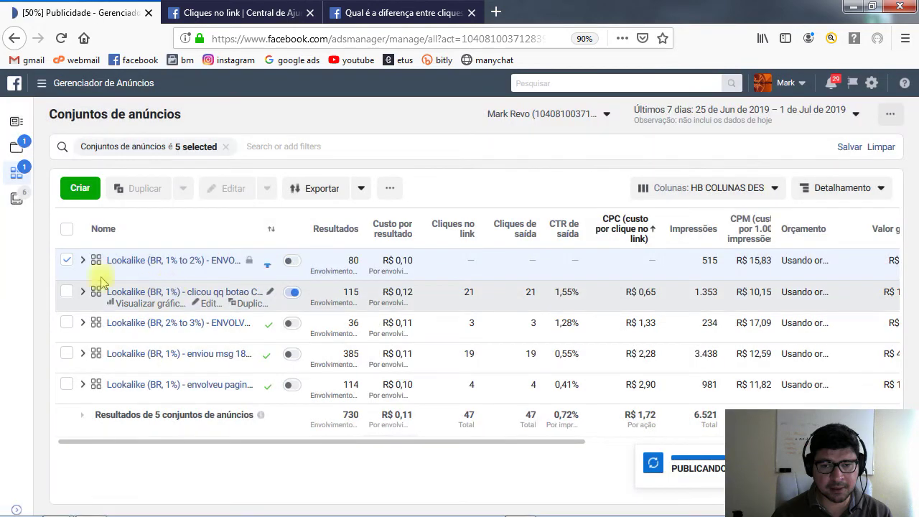
pyautogui.click(67, 264)
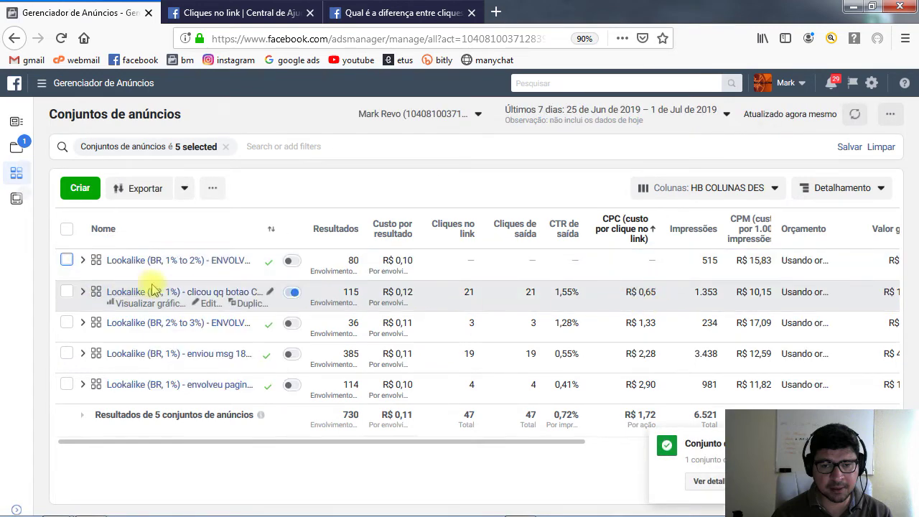
# Compare the "clicou qq botao CTA 180d" and "envolveu pagina 180d" ad sets by outbound CTR, cost per link click and outbound clicks.
pyautogui.click(66, 292)
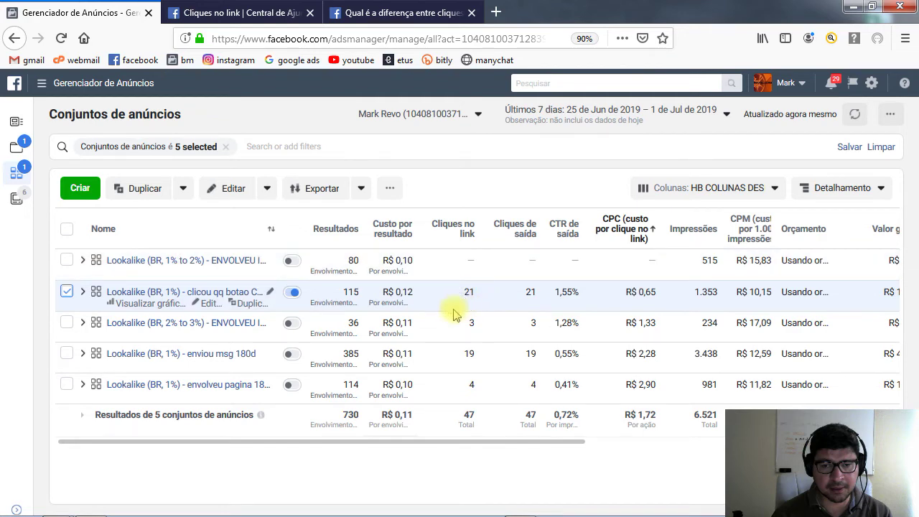
pyautogui.click(66, 386)
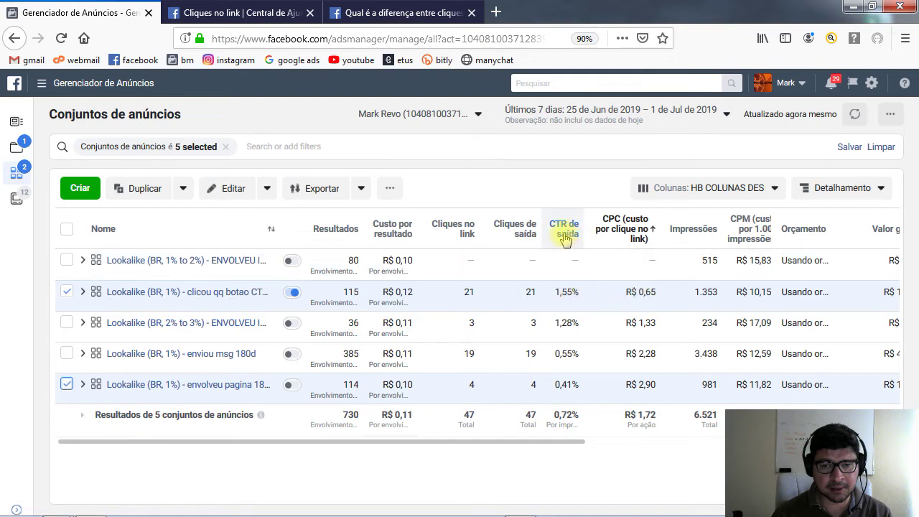
pyautogui.moveTo(565, 241)
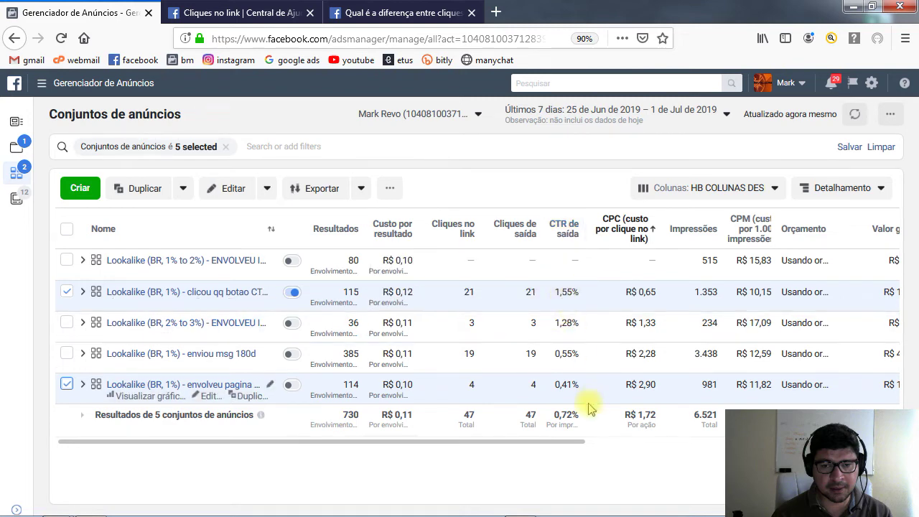
pyautogui.moveTo(651, 385); pyautogui.dragTo(628, 384)
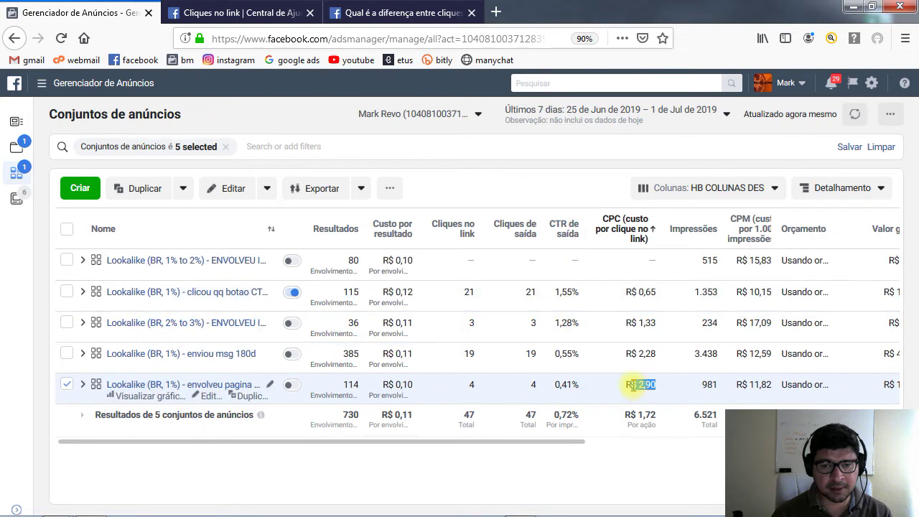
pyautogui.doubleClick(567, 384)
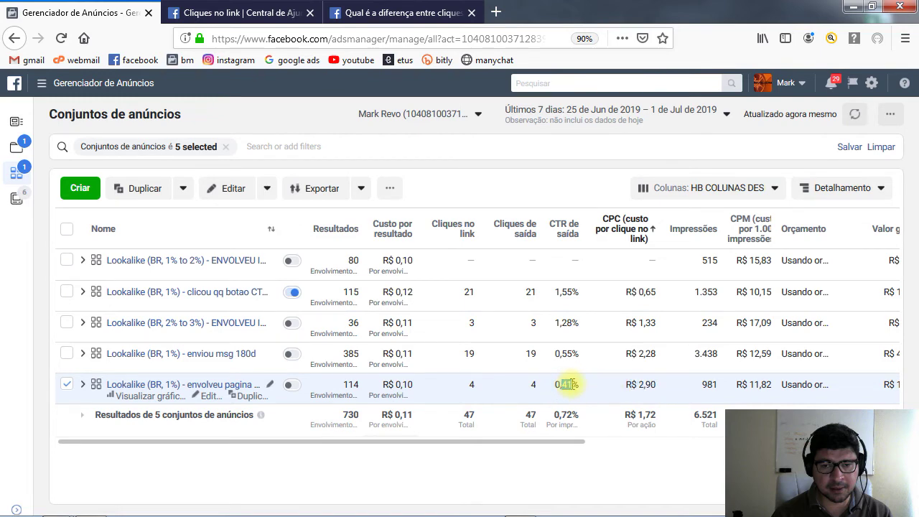
pyautogui.click(564, 385)
pyautogui.doubleClick(532, 387)
pyautogui.click(532, 388)
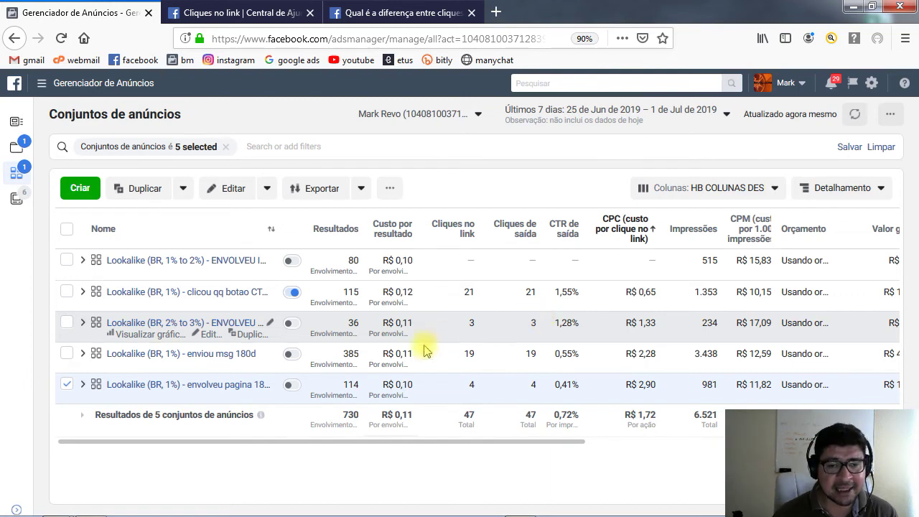
# Recheck the outbound clicks of the "envolveu pagina 180d" ad set against "clicou qq botao CTA 180d", leaving no ad set selected.
pyautogui.click(68, 293)
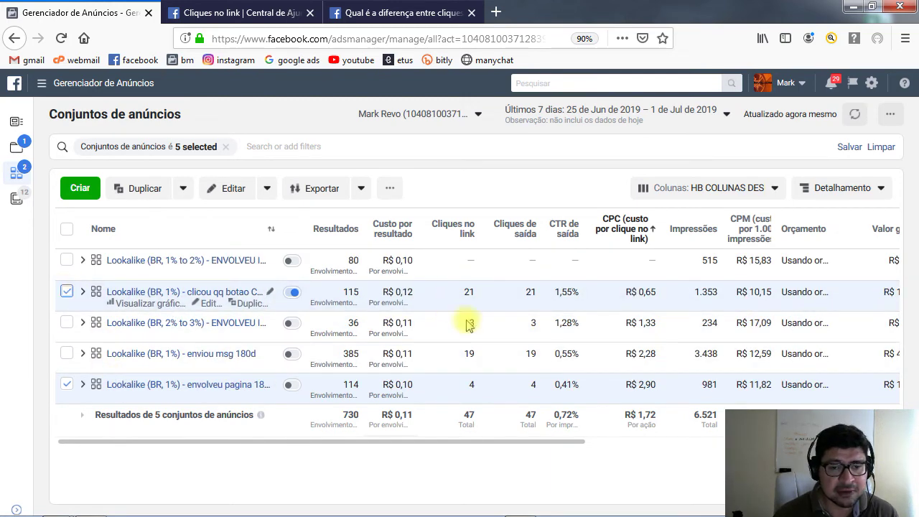
pyautogui.click(533, 387)
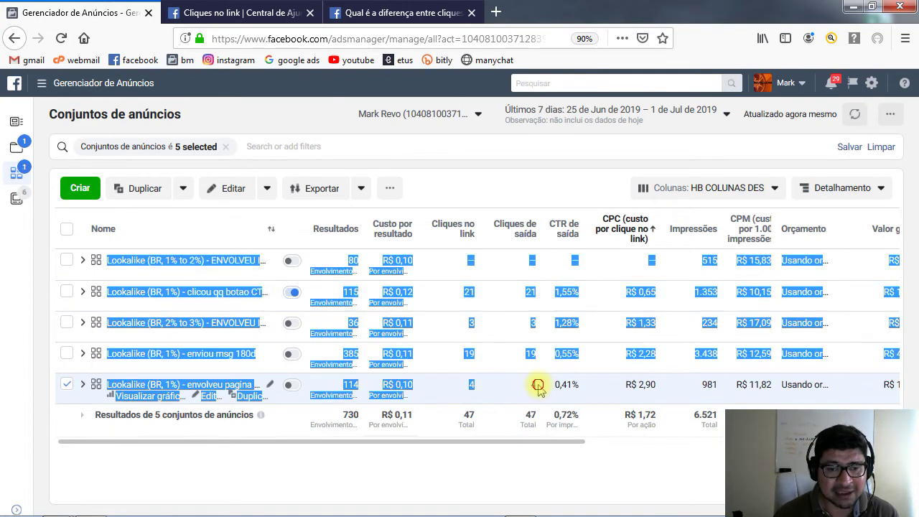
pyautogui.doubleClick(533, 386)
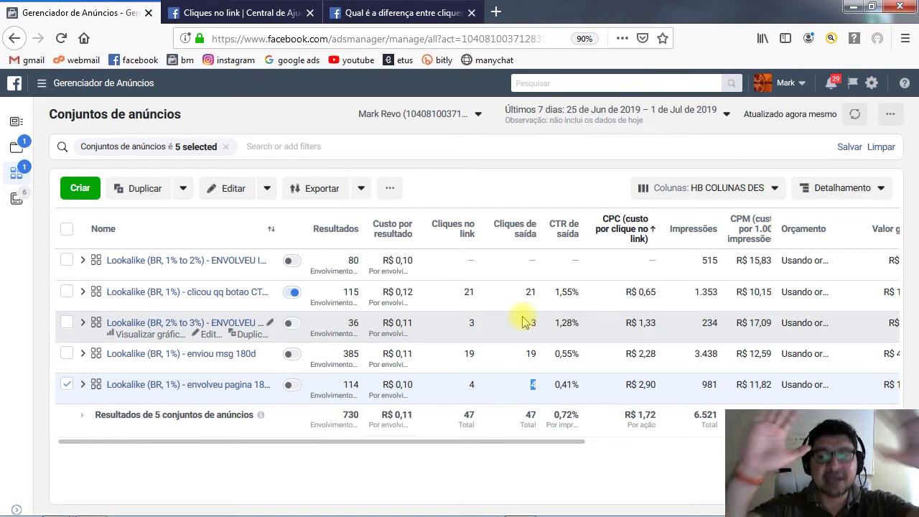
pyautogui.click(68, 385)
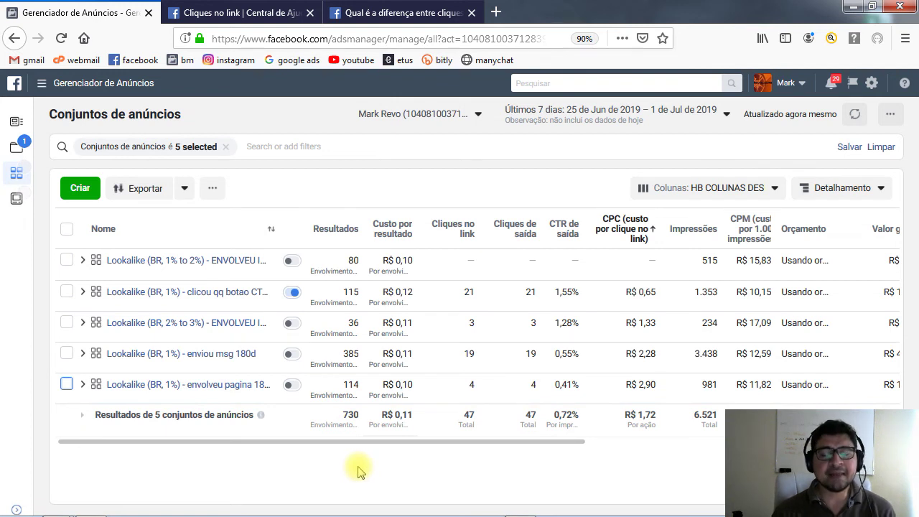